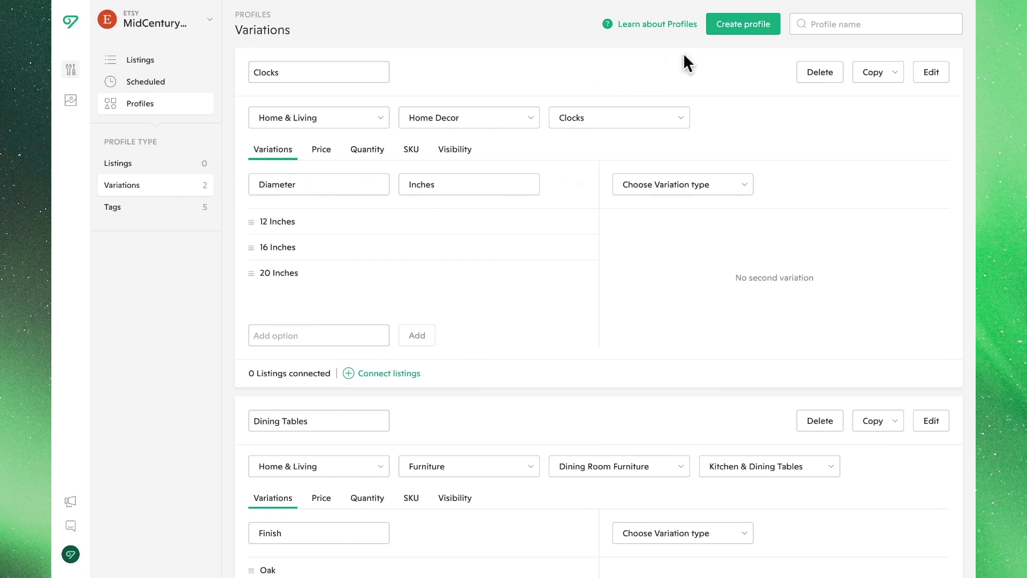
Create a new variations profile named "Chairs"
left_click(722, 35)
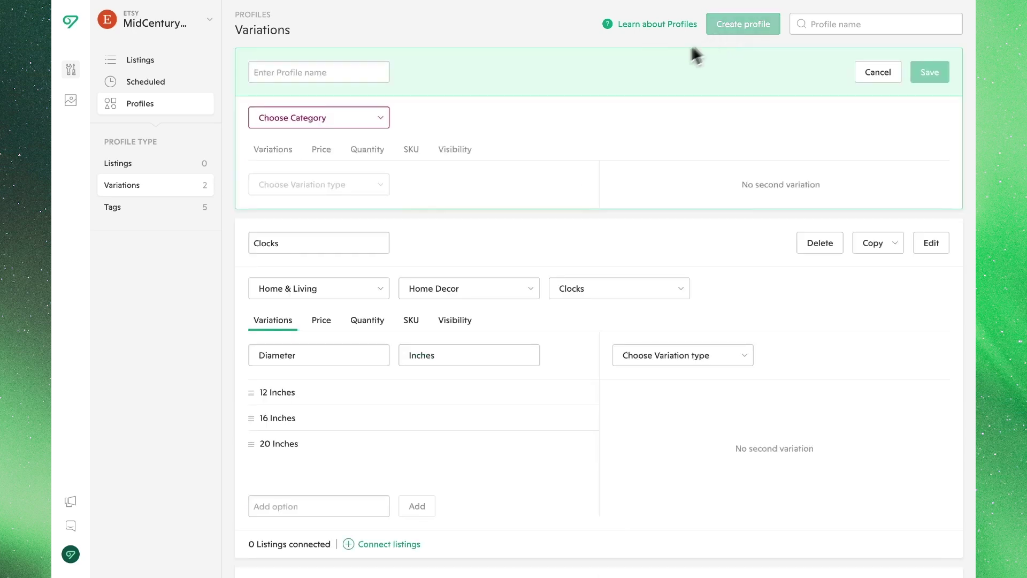
left_click(368, 69)
type("Chairs")
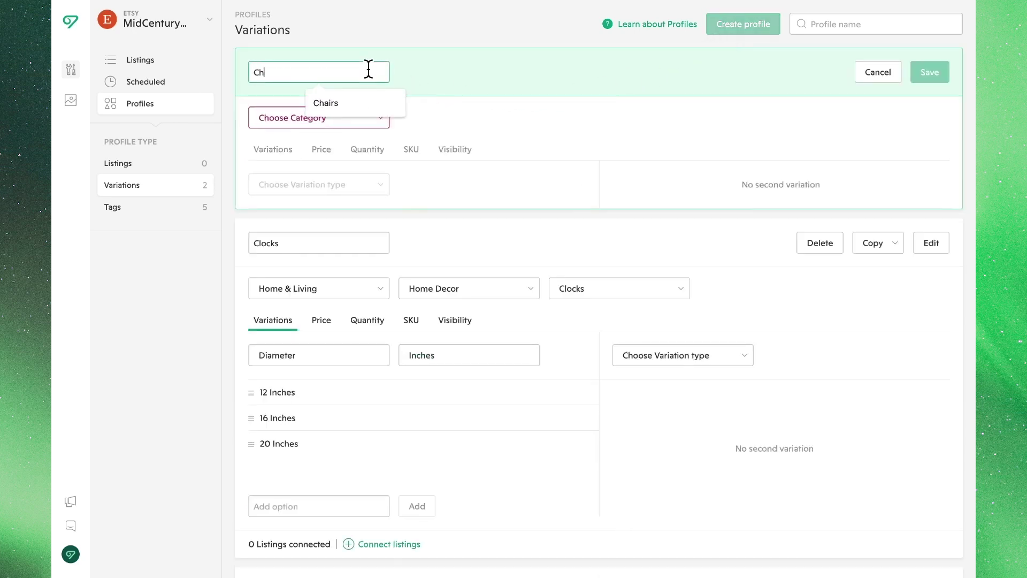
Set the Chairs profile's category to Home & Living, Furniture, Dining Room Furniture
left_click(361, 118)
scroll(369, 208, "down", 5)
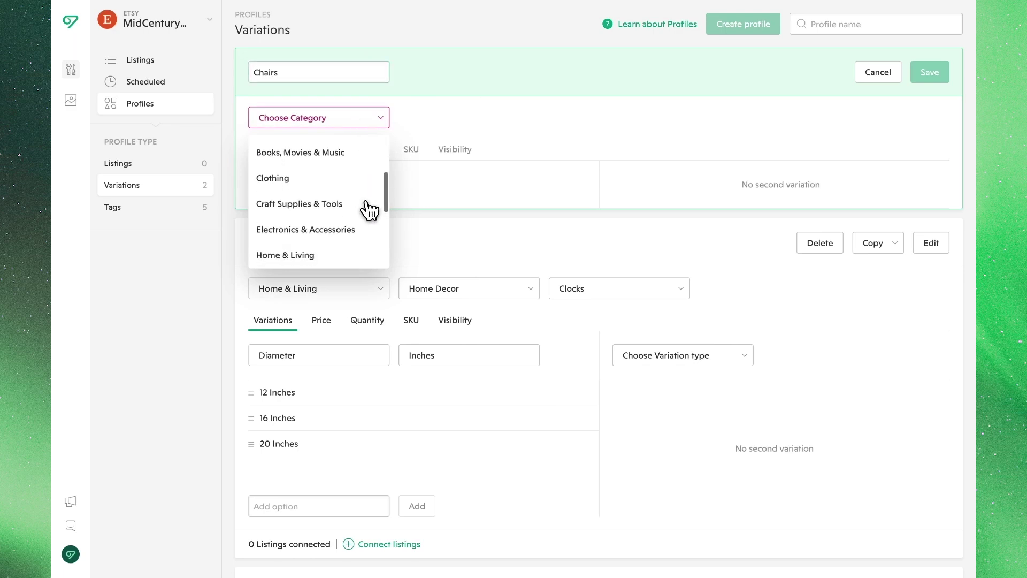
left_click(364, 215)
left_click(478, 123)
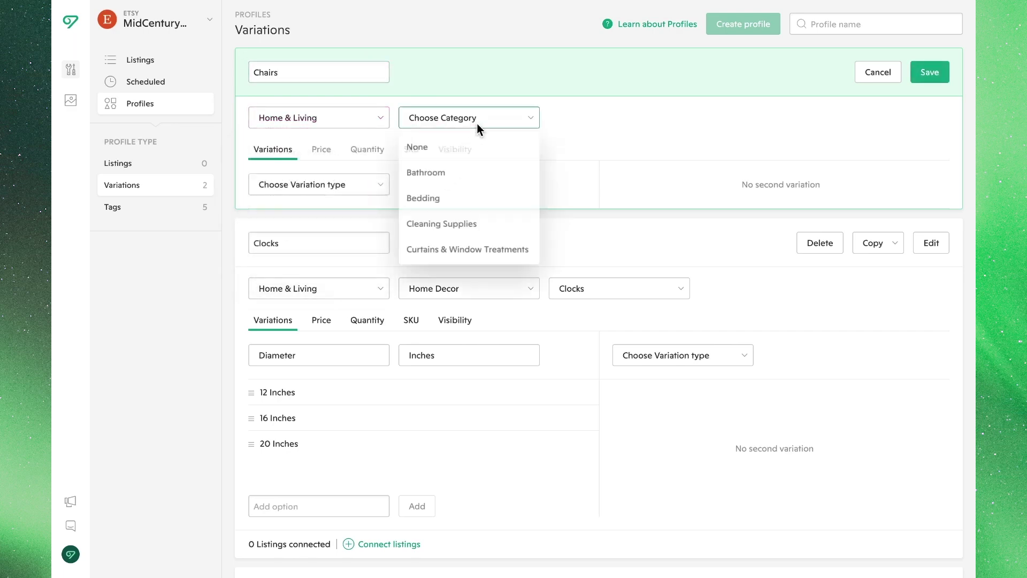
scroll(495, 190, "down", 3)
left_click(495, 190)
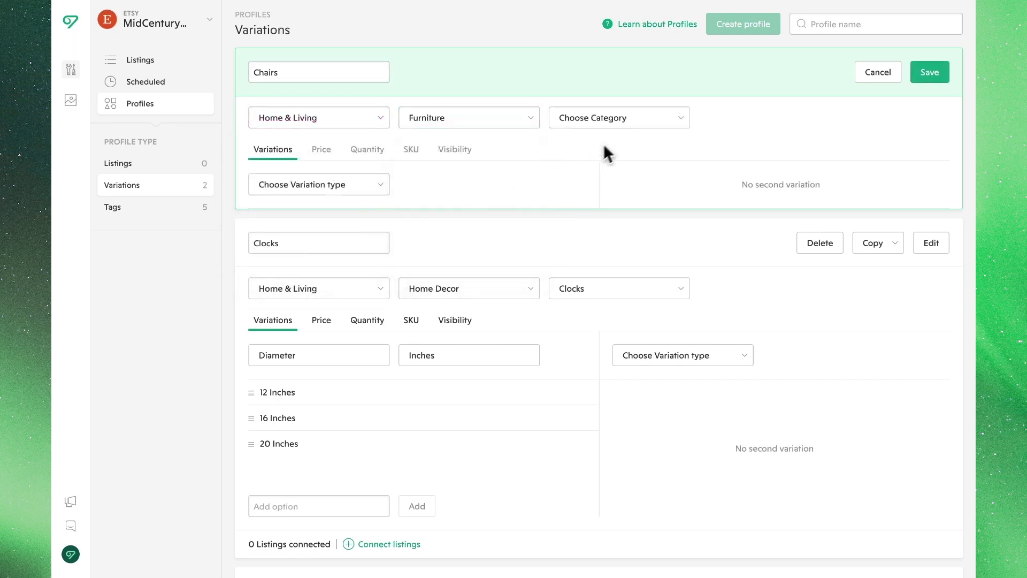
left_click(631, 124)
left_click(654, 202)
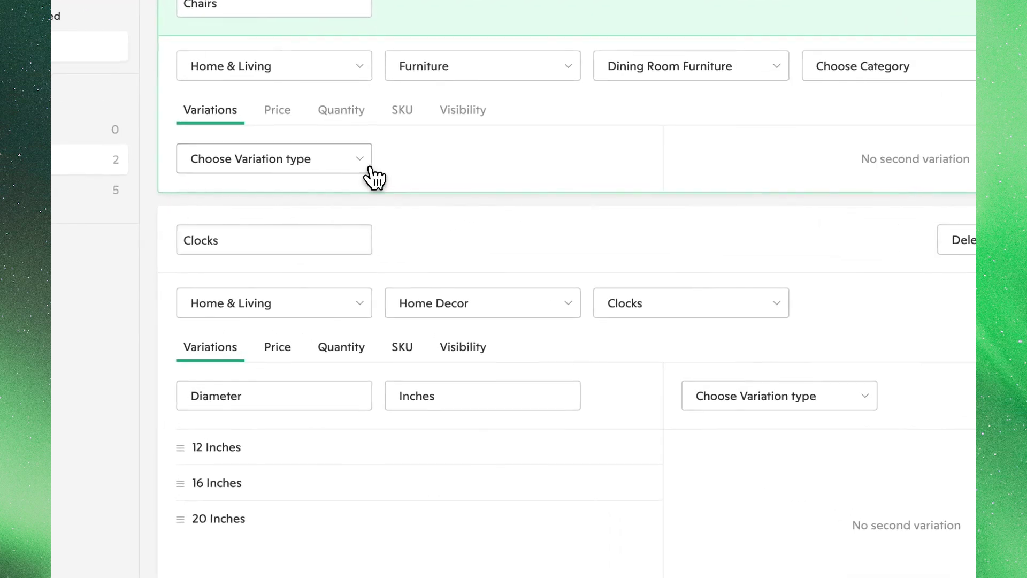
Add a custom variation type named "Seat" as the Chairs profile's first variation
left_click(368, 167)
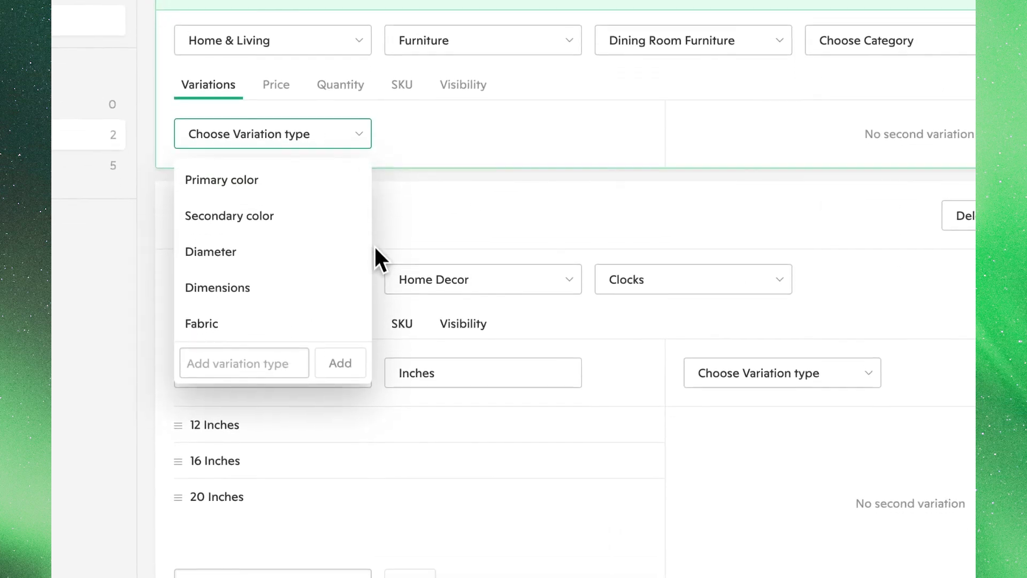
scroll(365, 254, "down", 3)
scroll(364, 264, "down", 8)
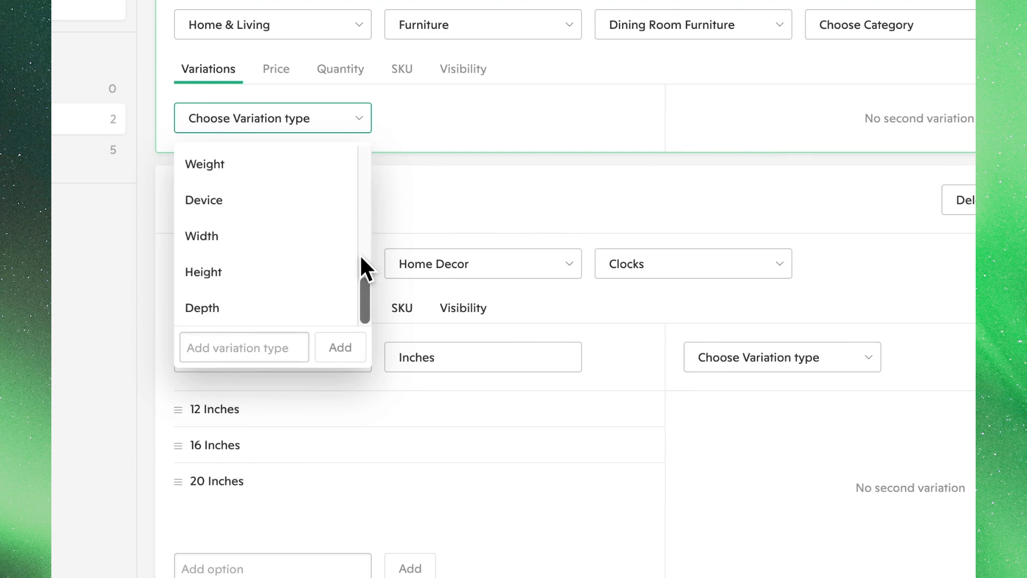
left_click(270, 348)
type("Seat")
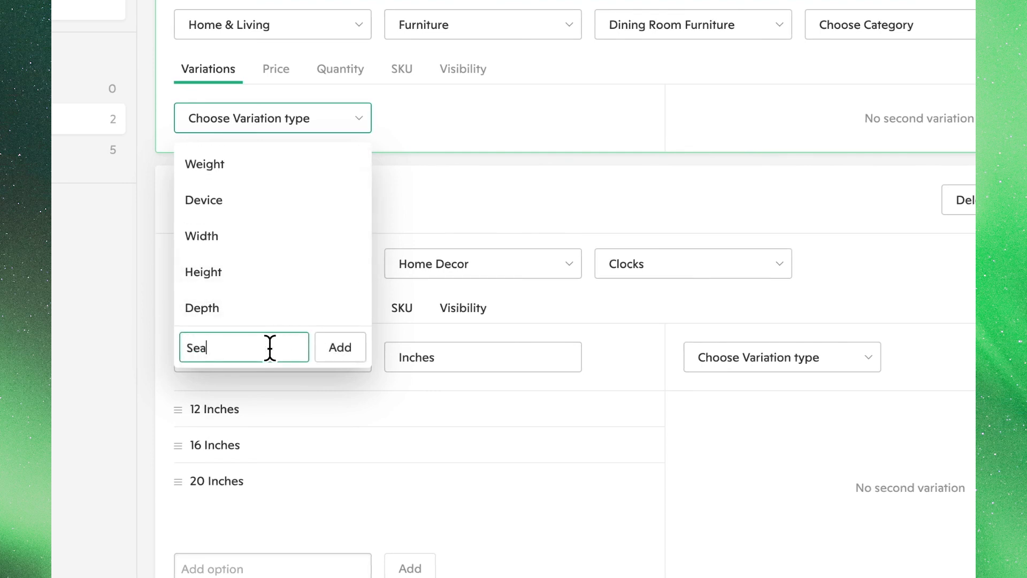
left_click(351, 356)
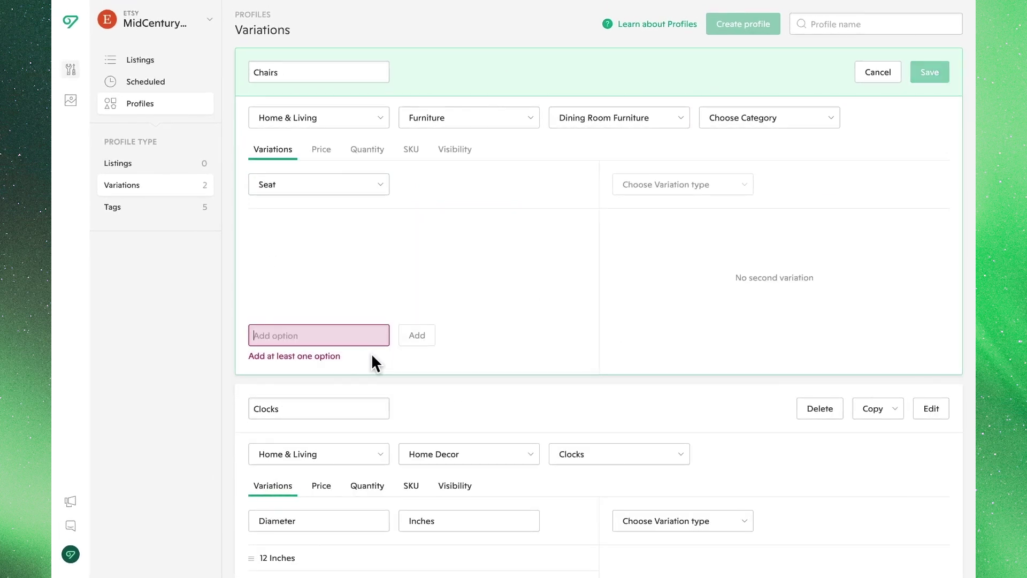
Add the options "Cushion" and "No Cushion" to the Seat variation
type("Cushion")
key("BackSpace")
key("BackSpace")
key("BackSpace")
key("BackSpace")
type("hion")
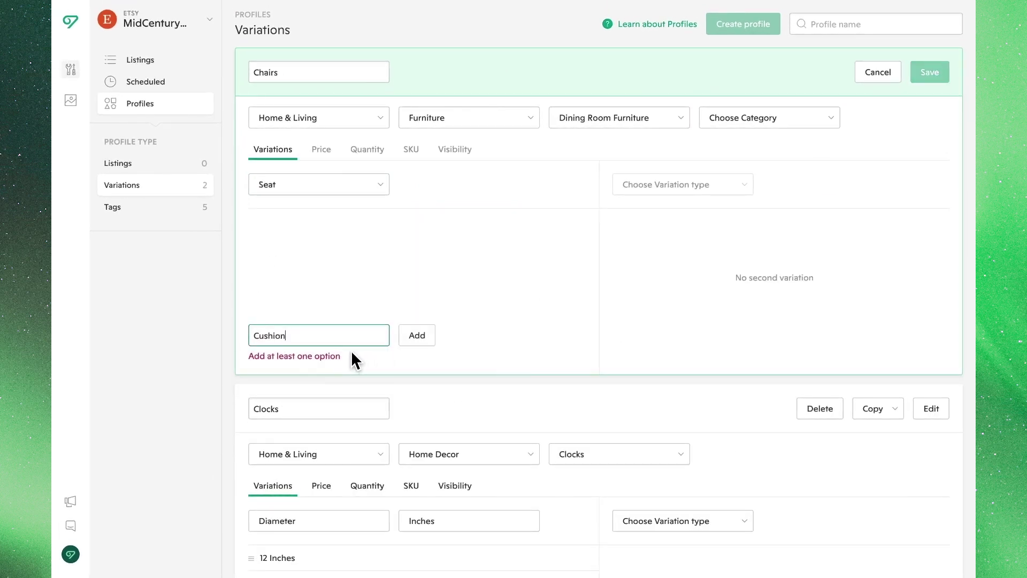
key("Return")
type("No Cushion")
key("Return")
left_click(457, 347)
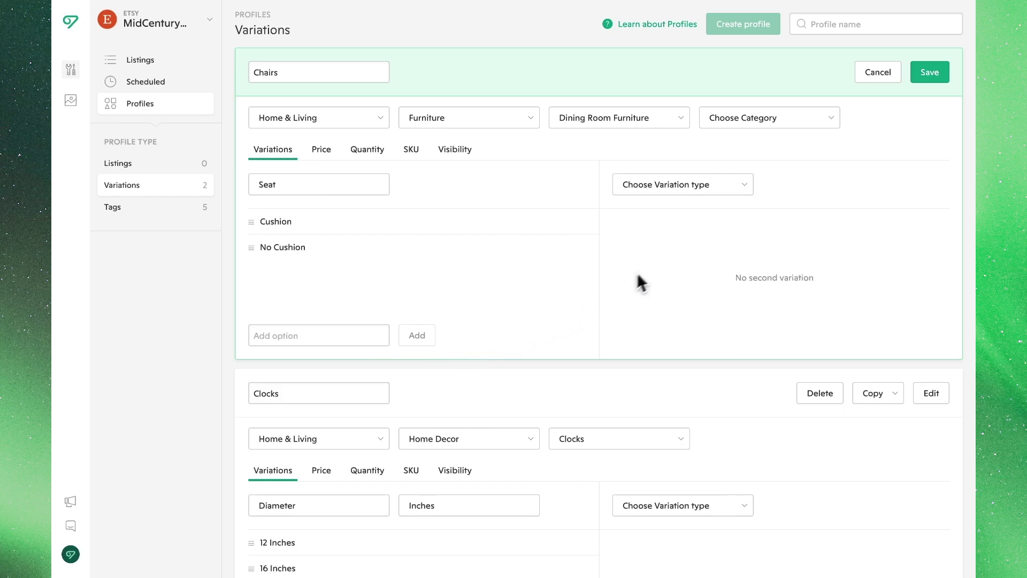
Set the second variation type to Finish and add the options "Oak", "Walnut" and "Ebony"
left_click(720, 191)
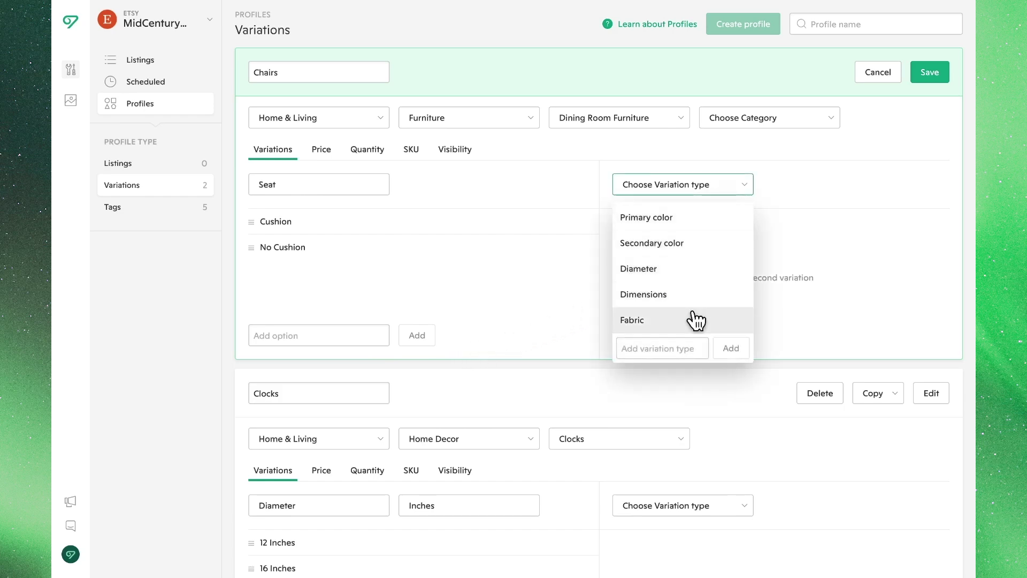
scroll(695, 320, "down", 3)
left_click(686, 274)
left_click(663, 335)
type("Oak")
key("Return")
type("Walnut")
key("Return")
type("Eb")
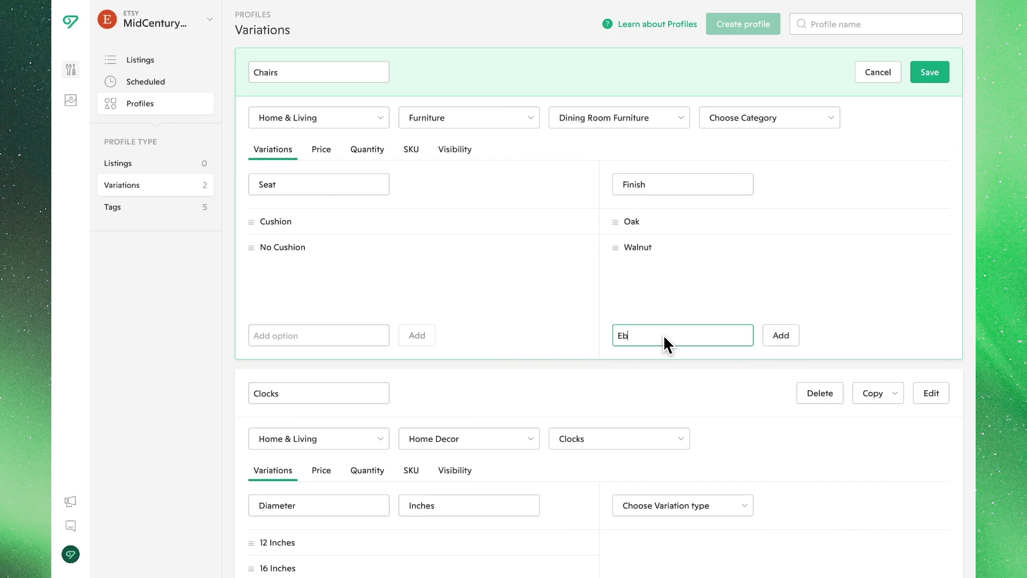
type("ony")
key("Return")
left_click(688, 351)
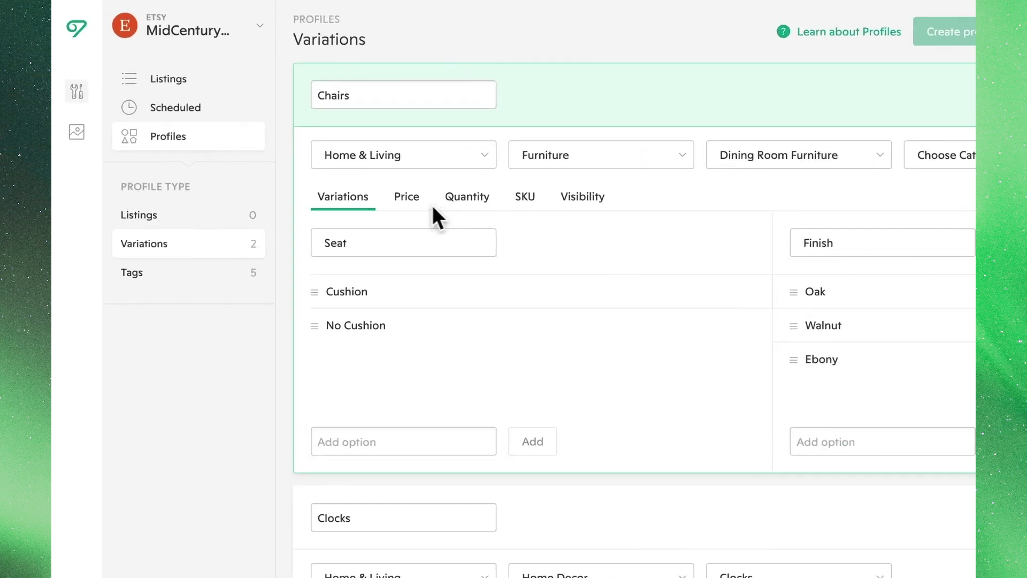
Enable individual pricing for the Seat variation, with Cushion at 250 and No Cushion at 200
left_click(320, 151)
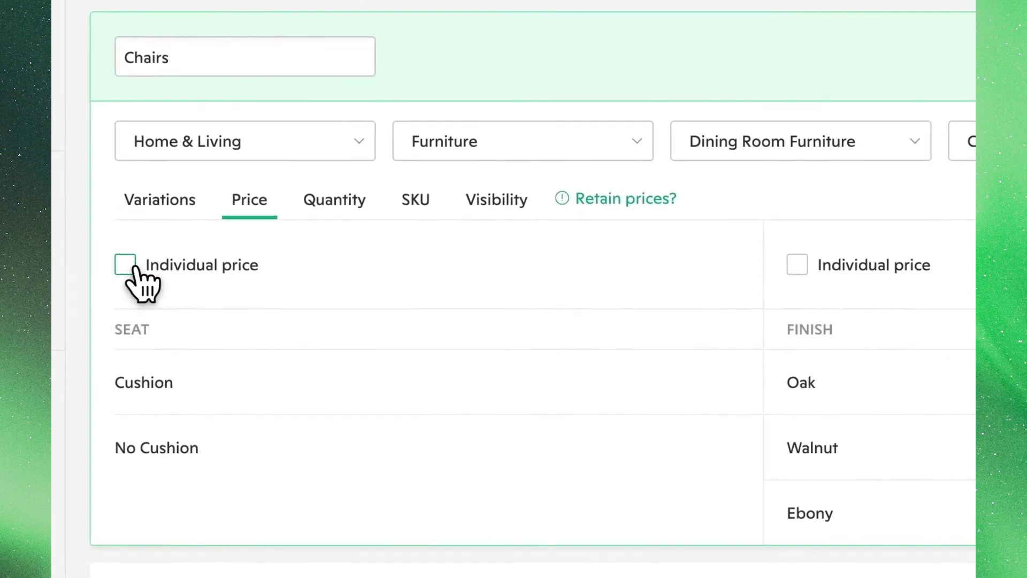
left_click(134, 269)
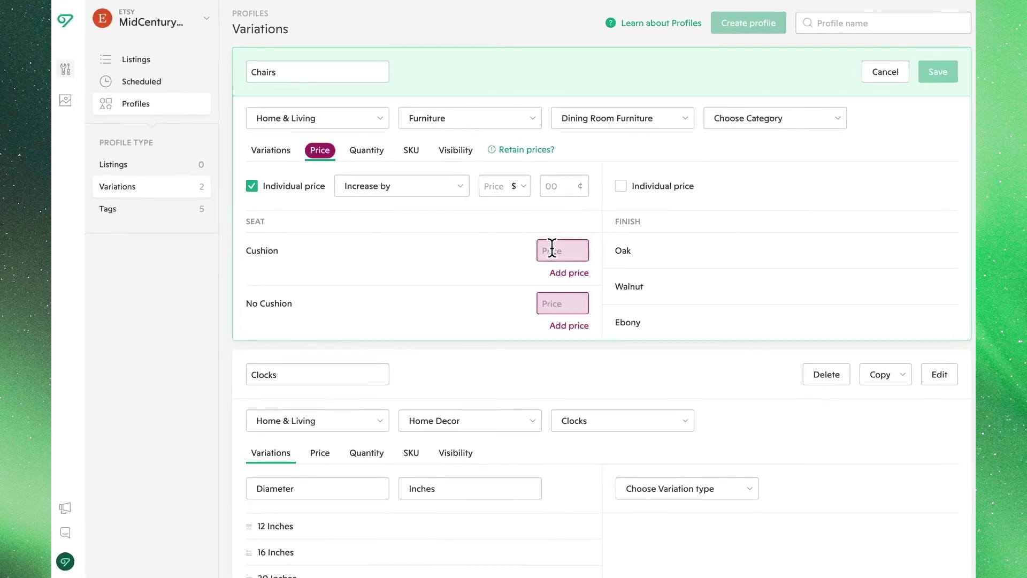
left_click(552, 247)
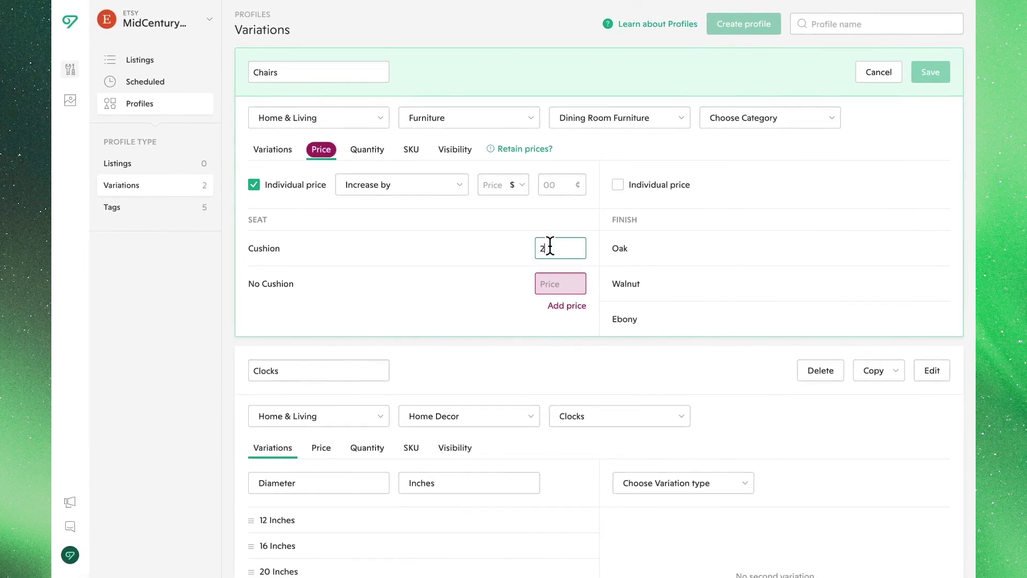
type("250")
left_click(558, 279)
type("200")
left_click(561, 320)
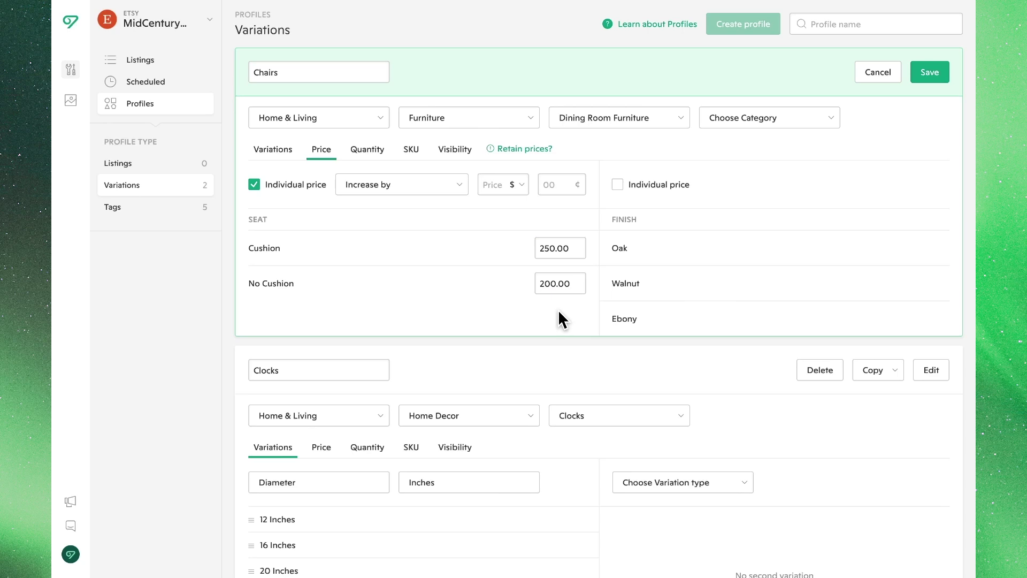
Review the Chairs profile's quantity, SKU and visibility settings, and save the profile
left_click(368, 152)
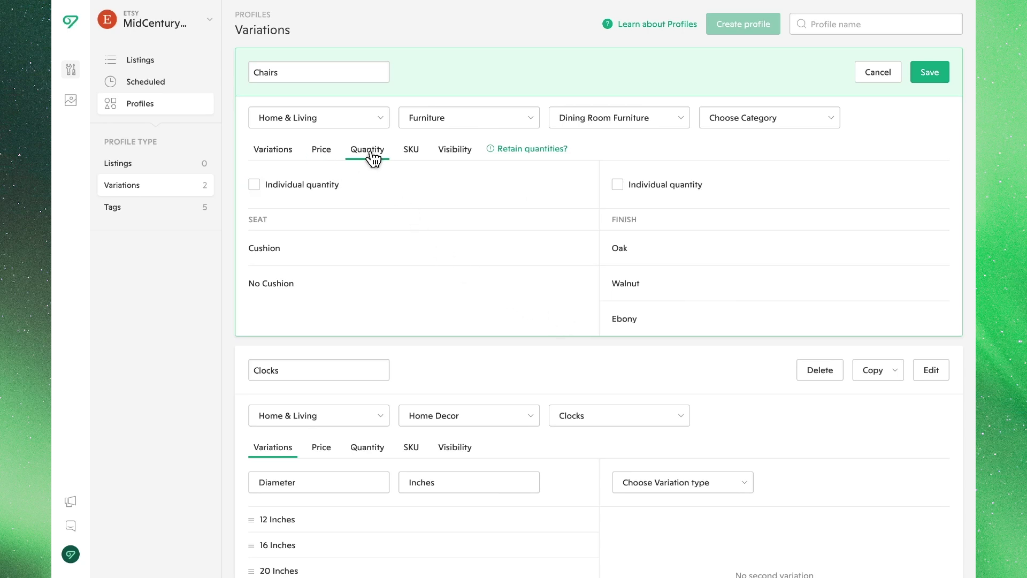
left_click(413, 159)
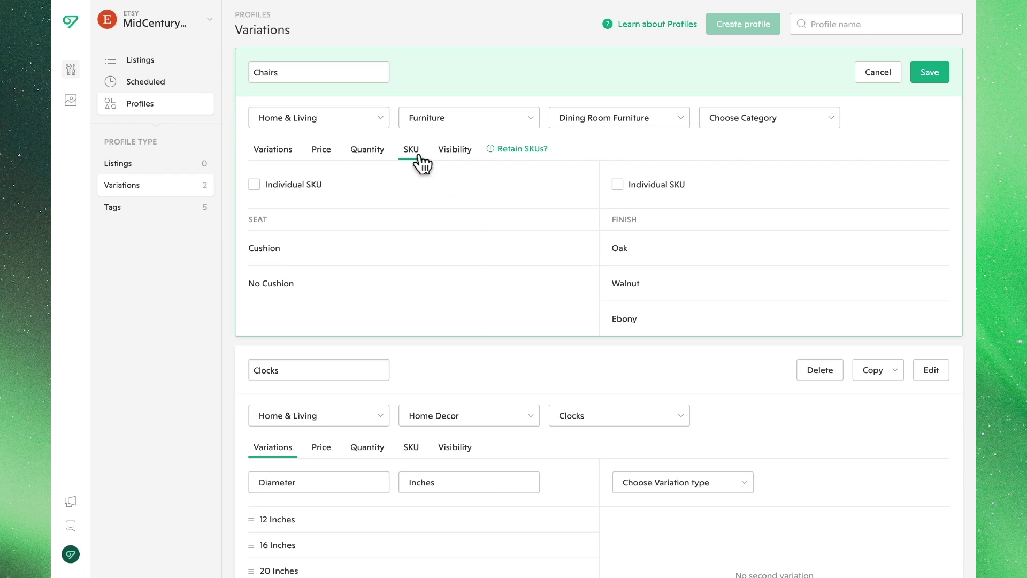
left_click(456, 160)
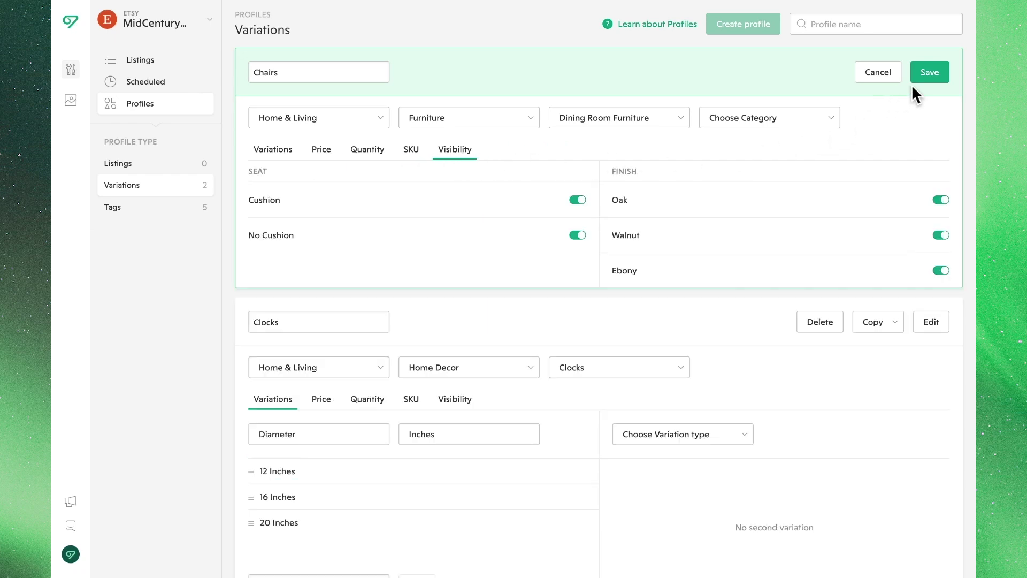
left_click(927, 79)
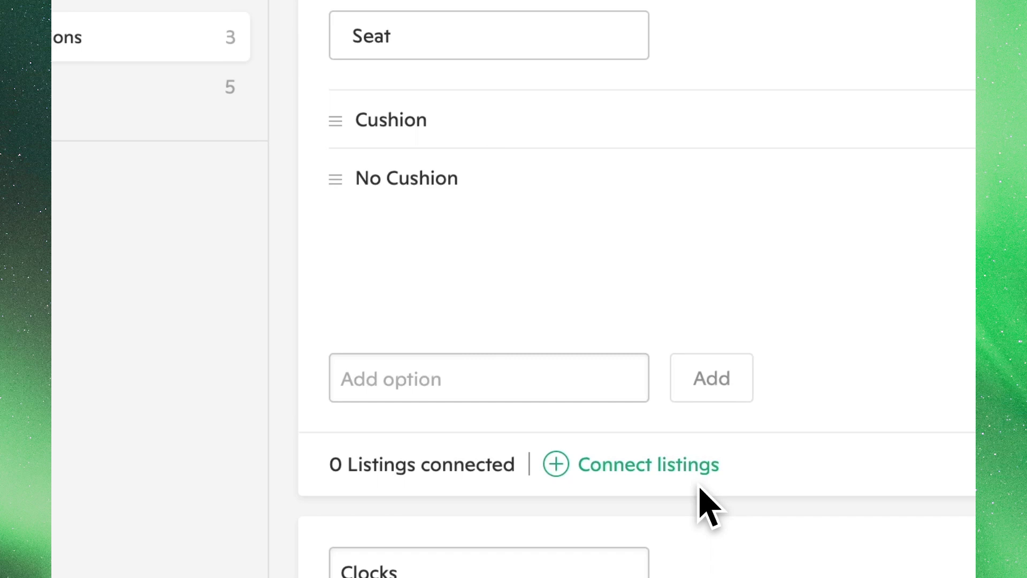
Start connecting listings to the Chairs profile, searching for "Chair" with the status filter set to Draft
left_click(615, 465)
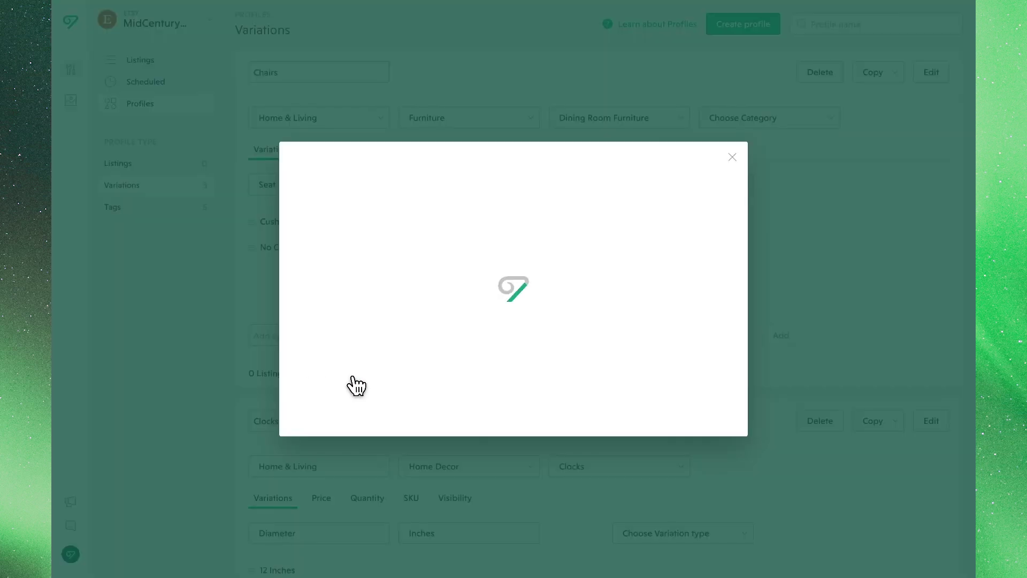
left_click(405, 165)
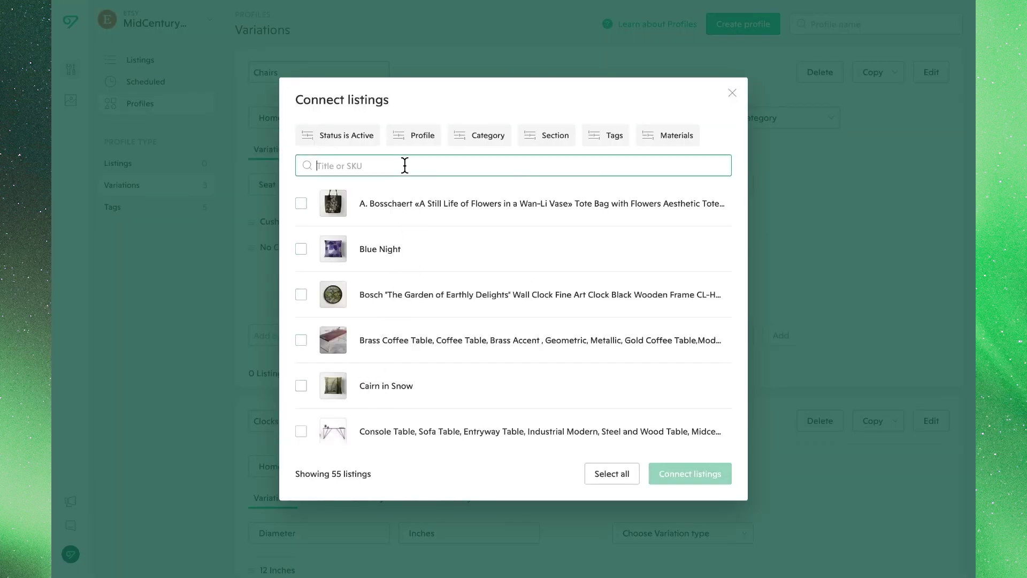
type("Chair")
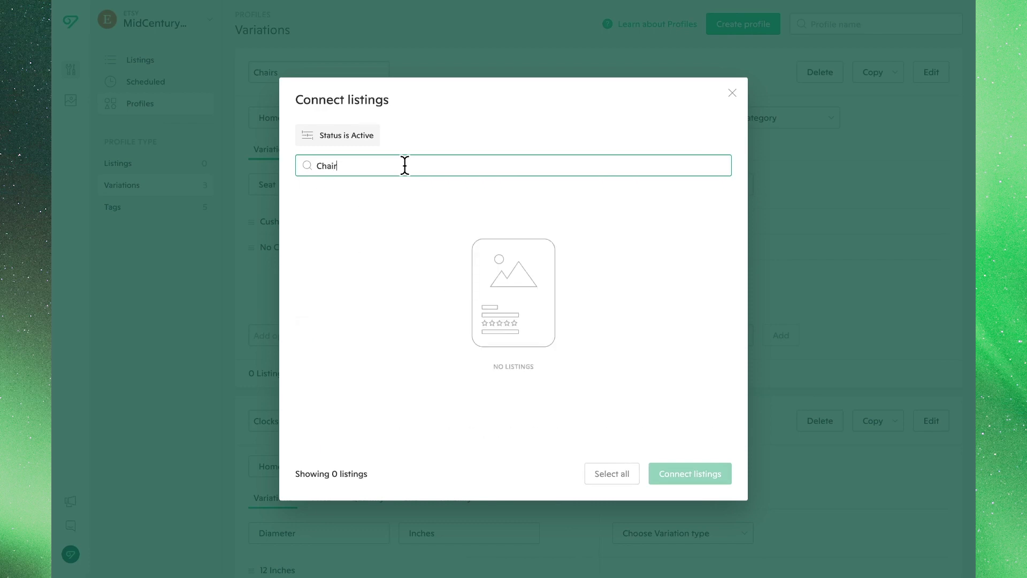
left_click(375, 135)
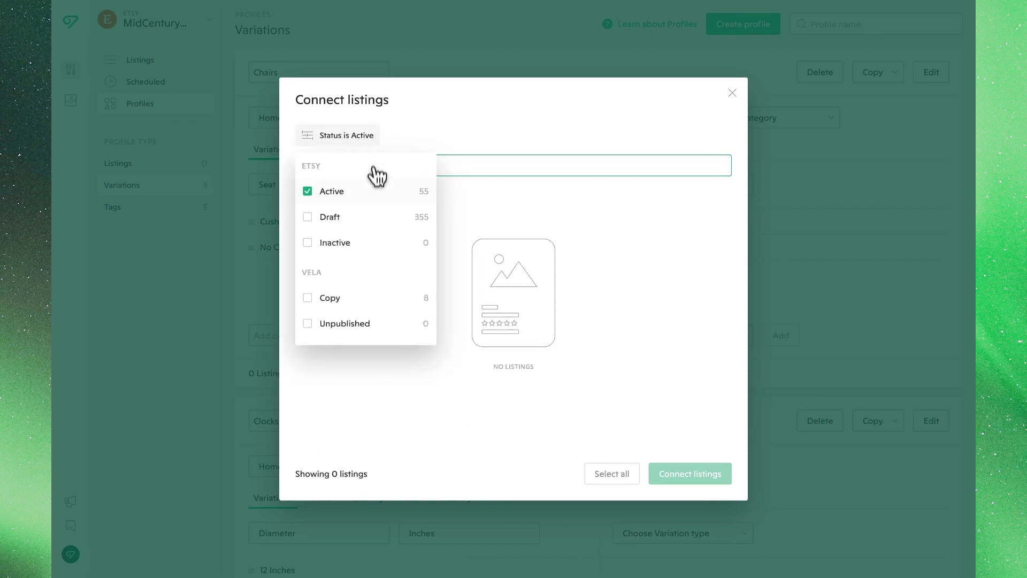
left_click(368, 220)
Select the Mansfield lounge chair, Side Chair set, Capri, Sylvan and non-upholstered Vista listings and connect them to the Chairs profile
left_click(370, 221)
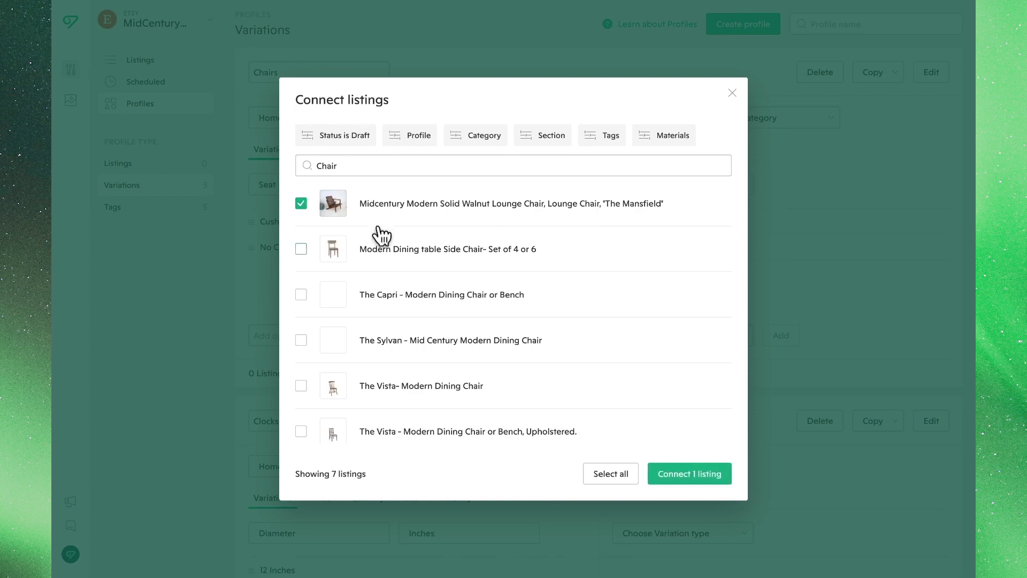
left_click(380, 258)
left_click(382, 294)
left_click(389, 340)
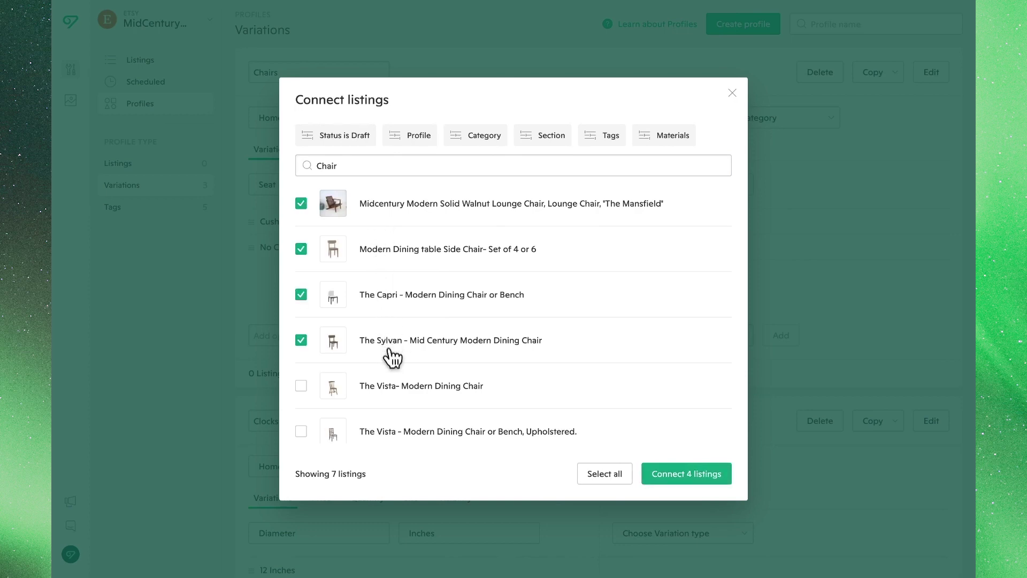
left_click(397, 388)
left_click(662, 483)
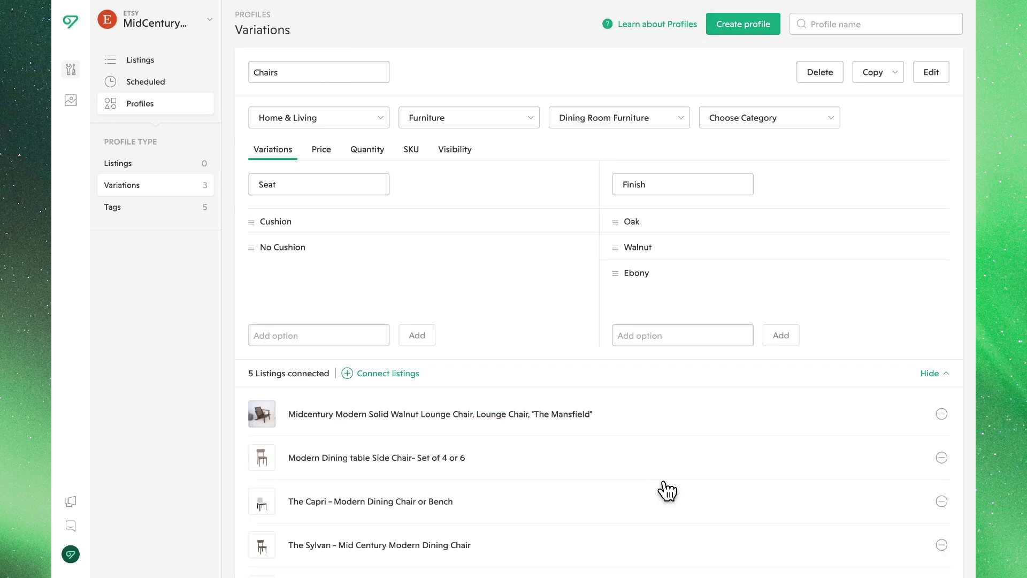
Disconnect the Midcentury Modern Solid Walnut Lounge Chair "The Mansfield" listing from the Chairs profile
scroll(668, 491, "down", 2)
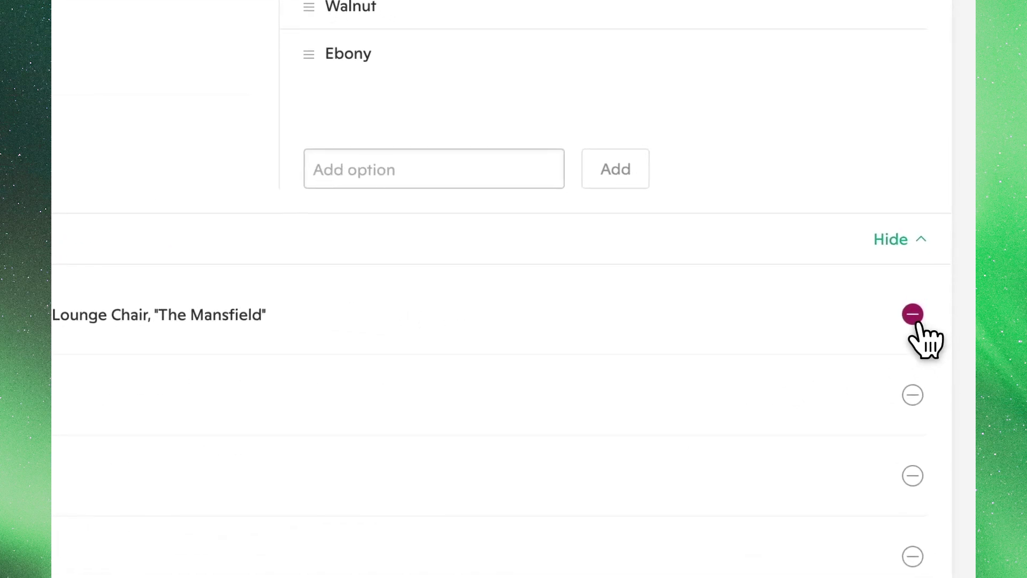
left_click(913, 314)
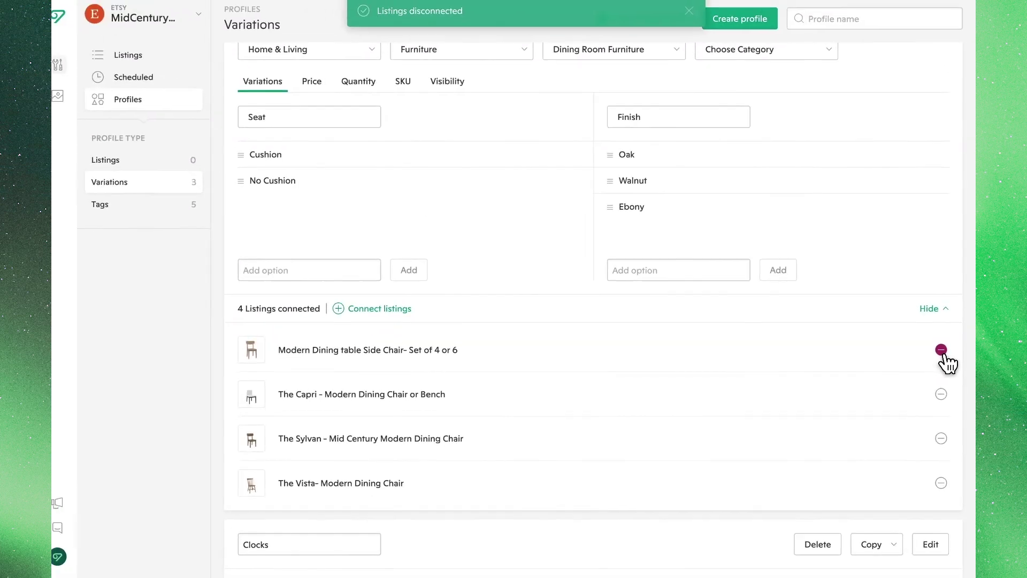
scroll(946, 361, "up", 1)
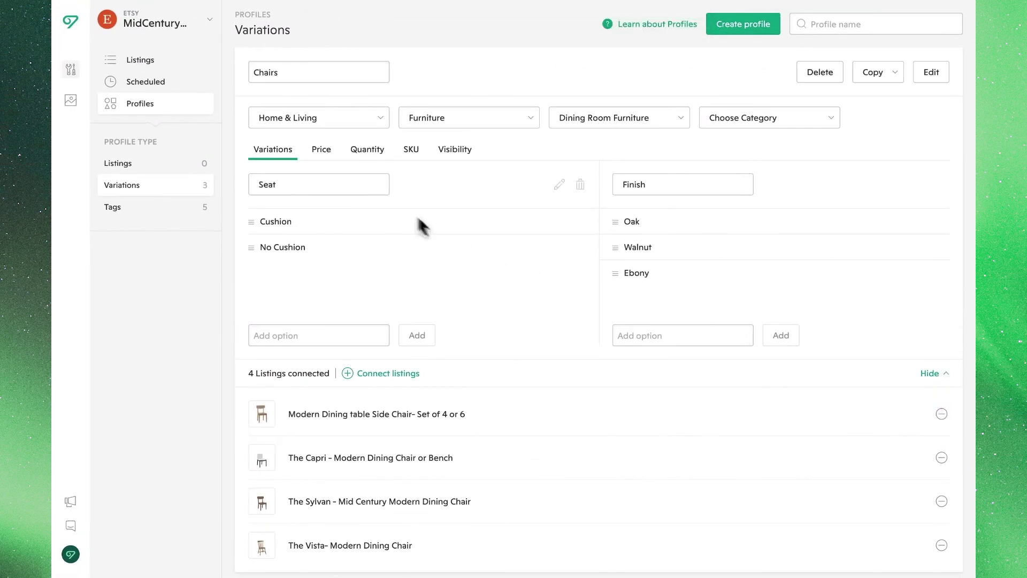
Go to the draft listings and filter them by the Chairs variations profile
left_click(185, 64)
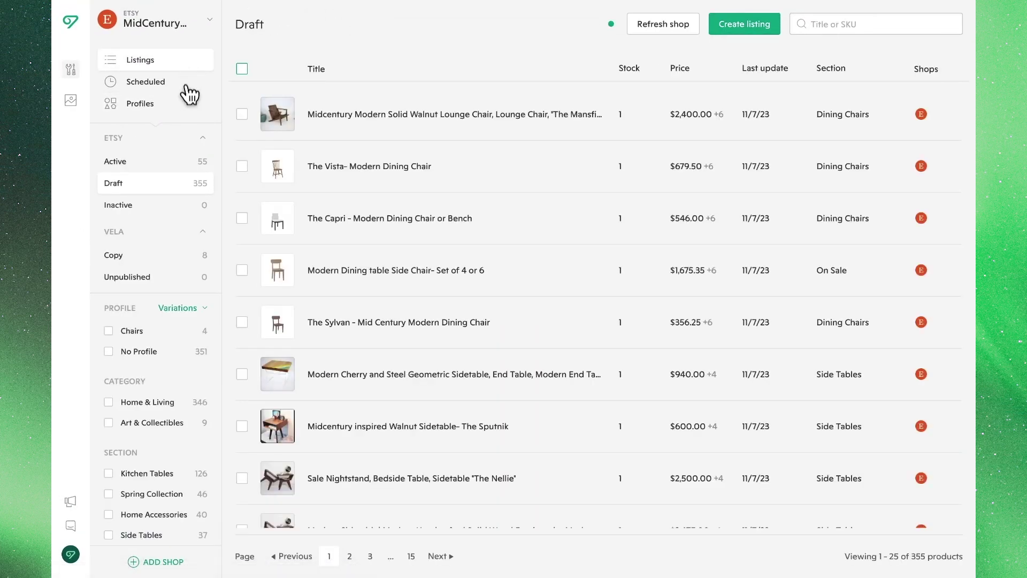
left_click(182, 332)
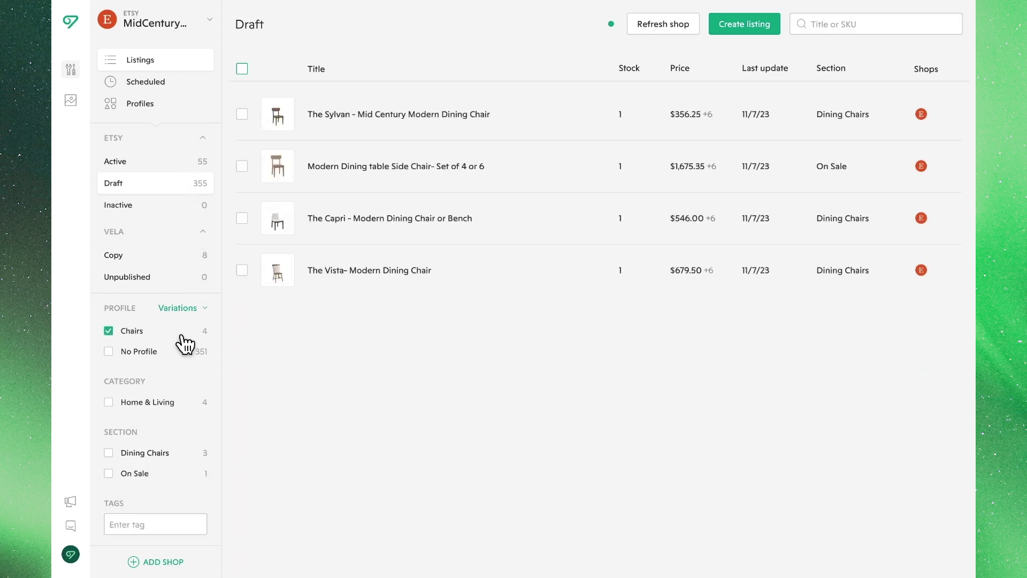
Open all four draft listings filtered by the Chairs profile for bulk editing and review their variations
left_click(243, 69)
left_click(314, 26)
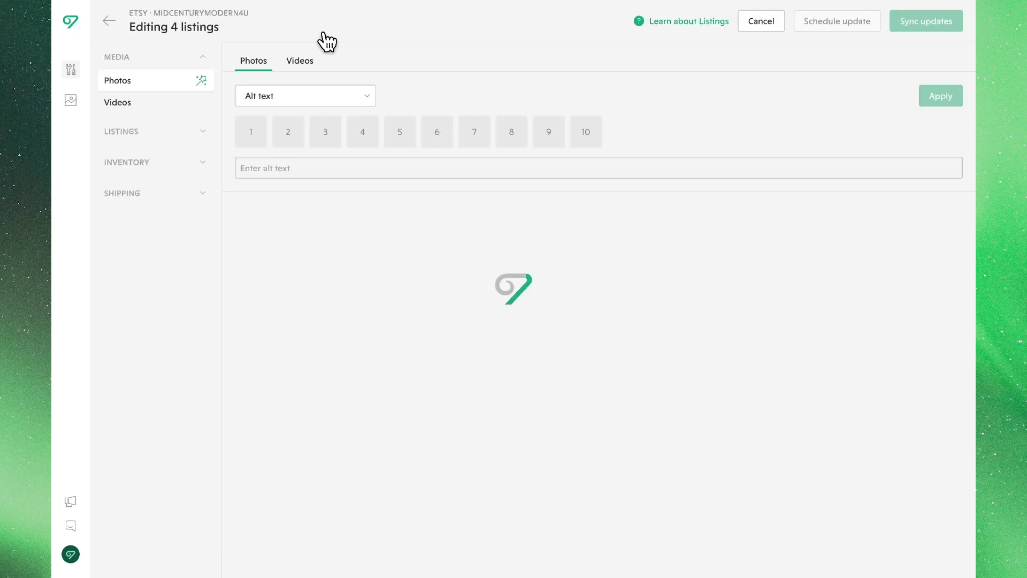
left_click(204, 194)
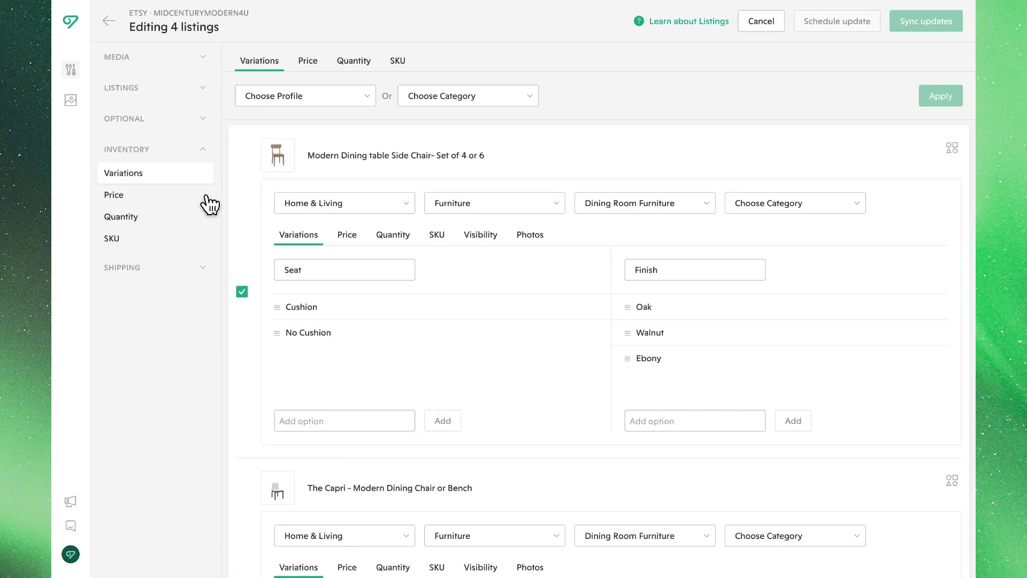
scroll(516, 305, "down", 4)
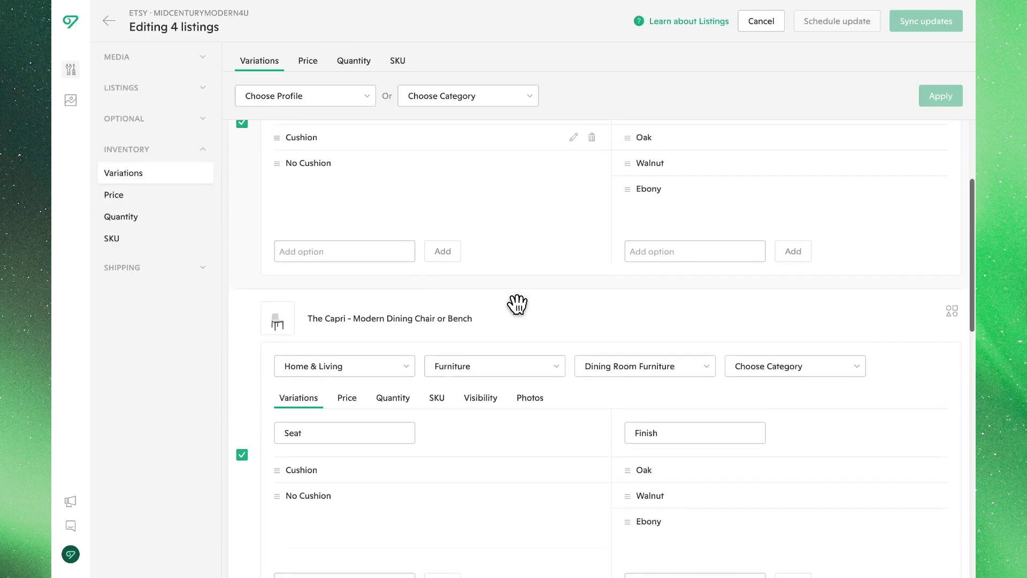
scroll(517, 304, "down", 7)
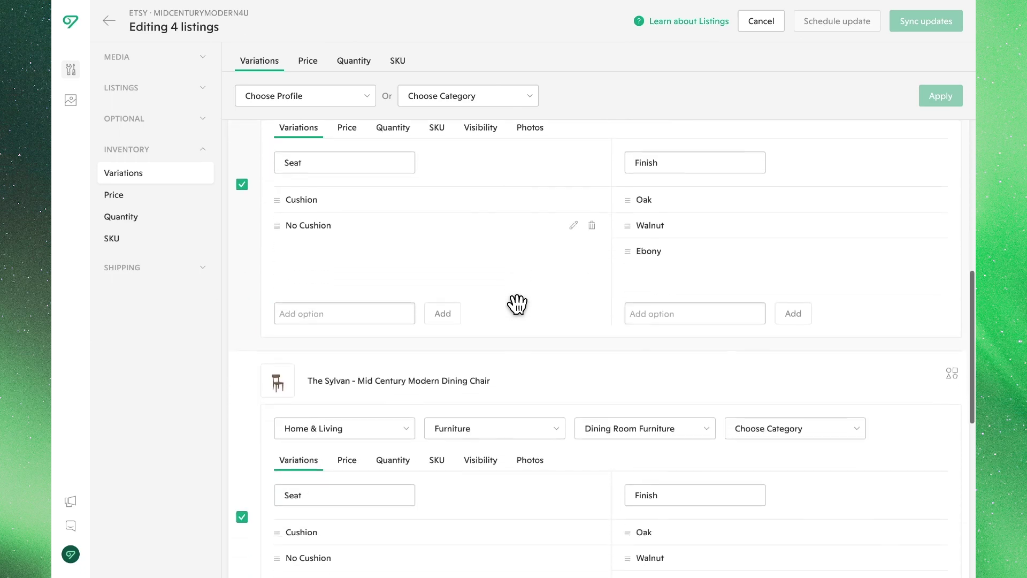
scroll(517, 304, "up", 10)
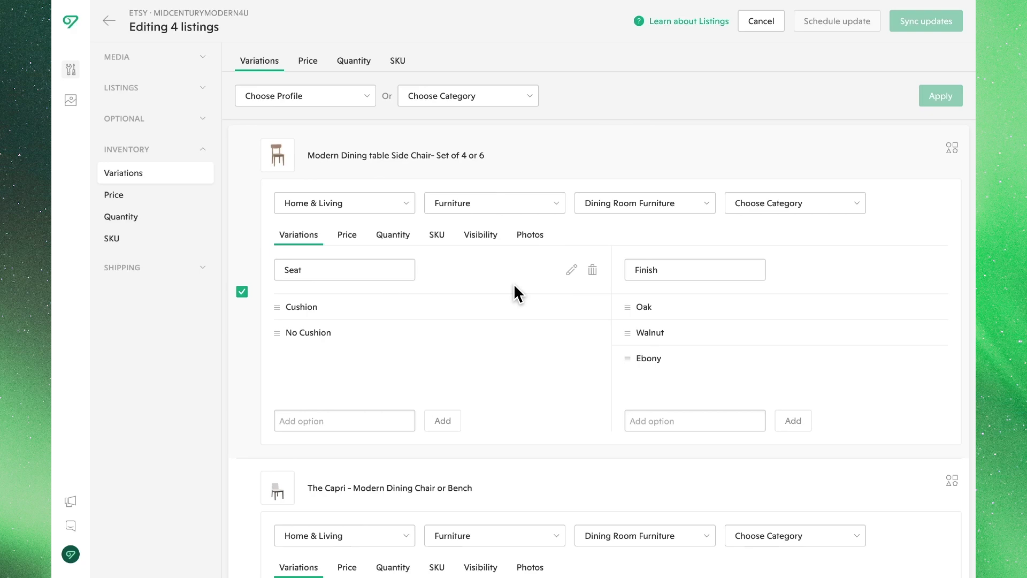
Add a Teak finish option to the Modern Dining table Side Chair listing and sync the update
left_click(649, 419)
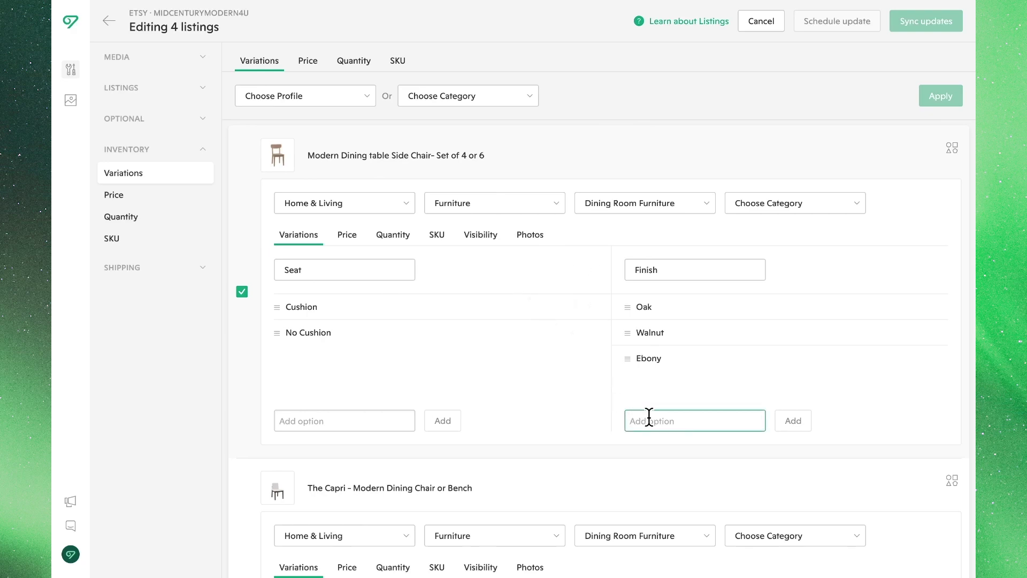
type("Teak")
left_click(793, 424)
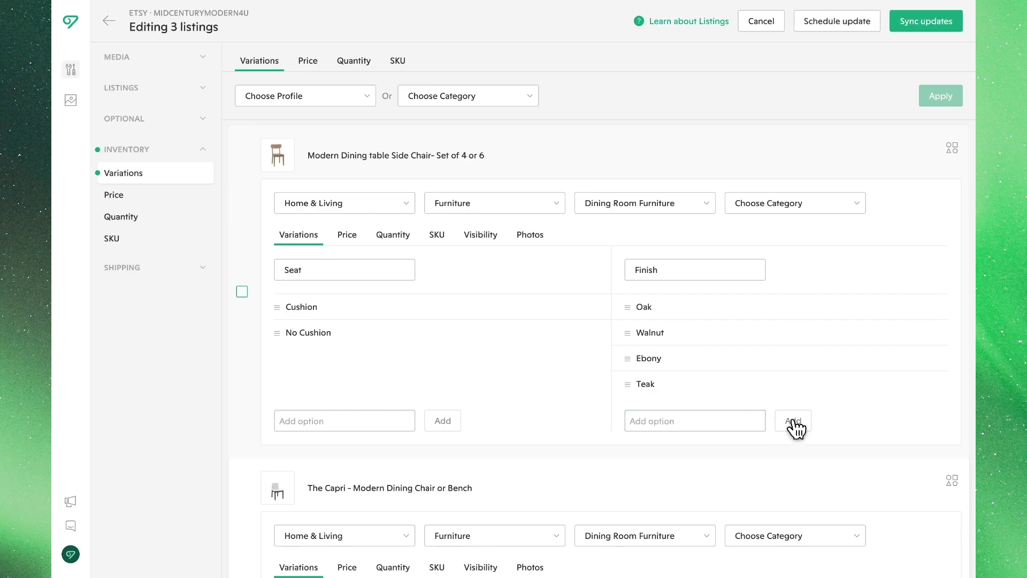
left_click(901, 27)
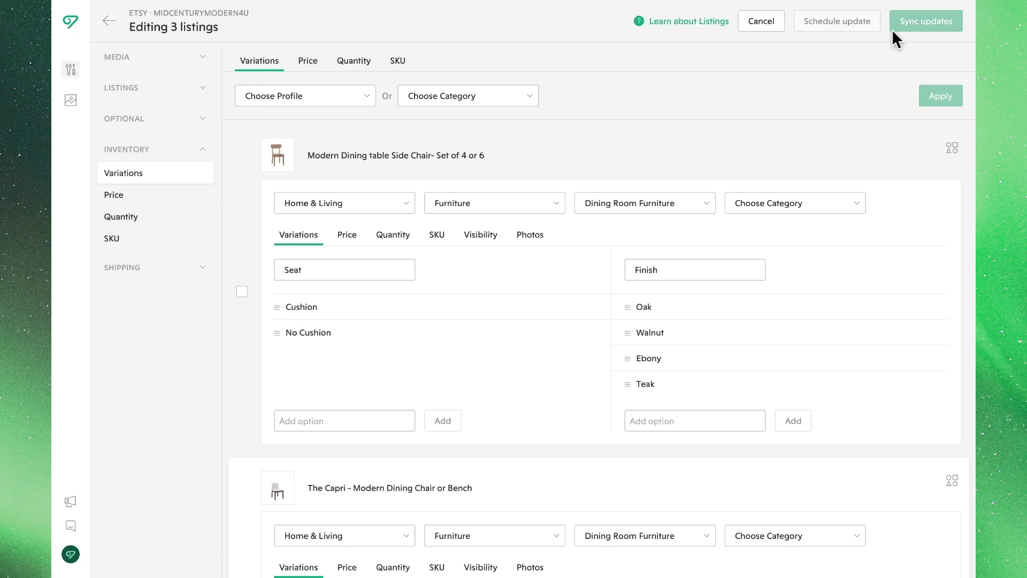
Open the draft Walnut Sidetable "The Sputnik" listing and create a variations profile named Side Tables from its variations
left_click(109, 21)
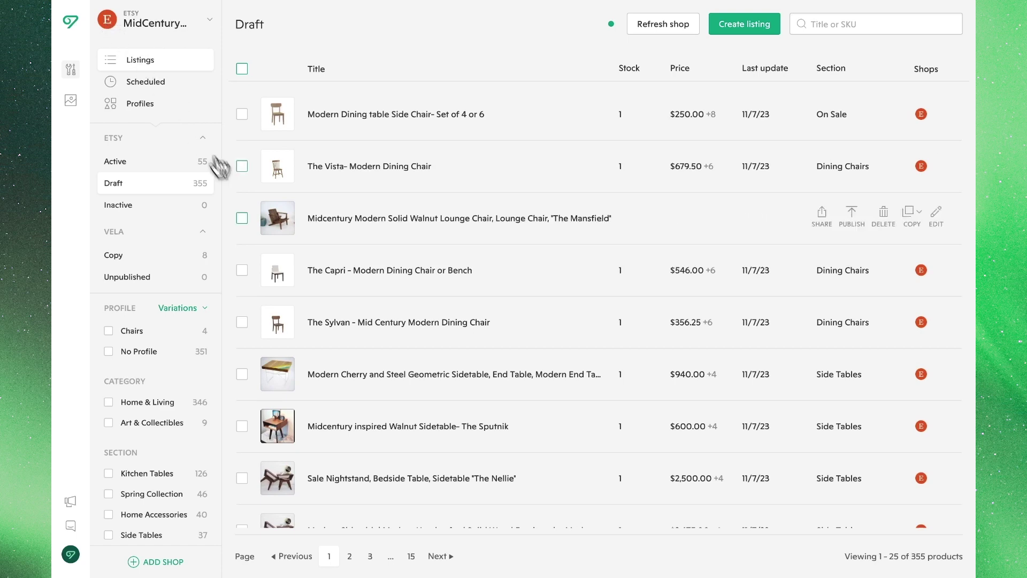
left_click(396, 446)
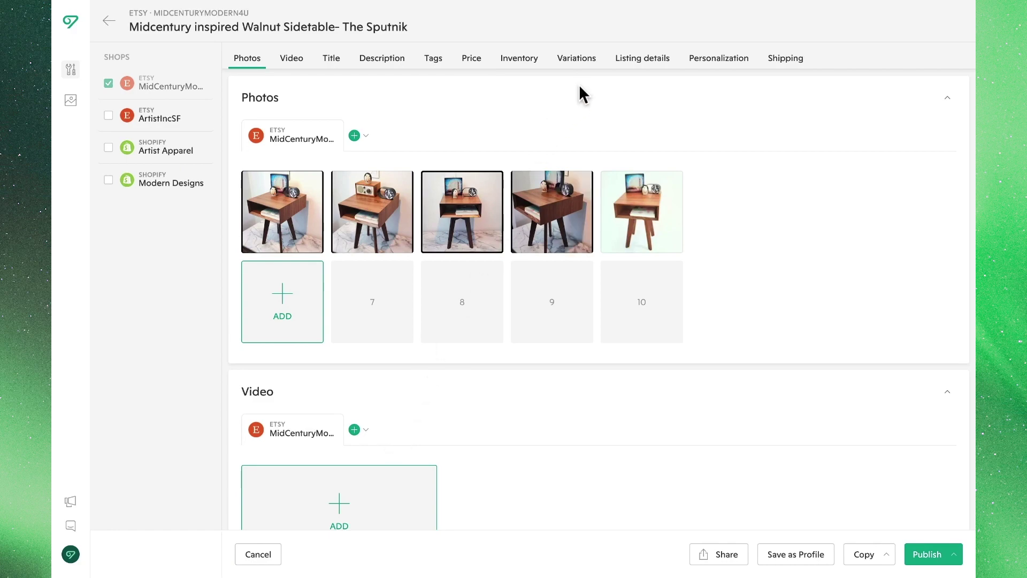
left_click(589, 73)
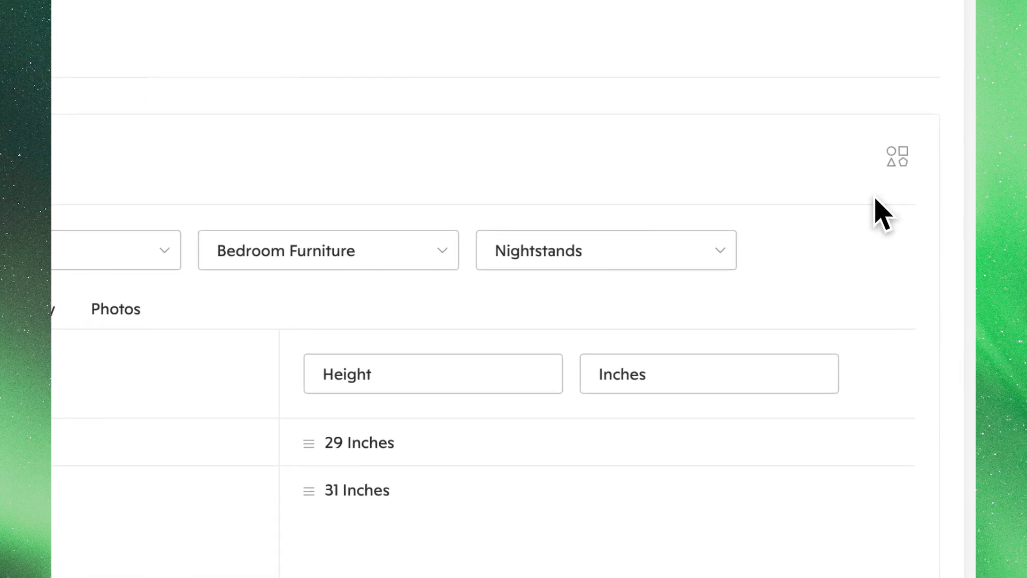
left_click(899, 167)
type("Side T")
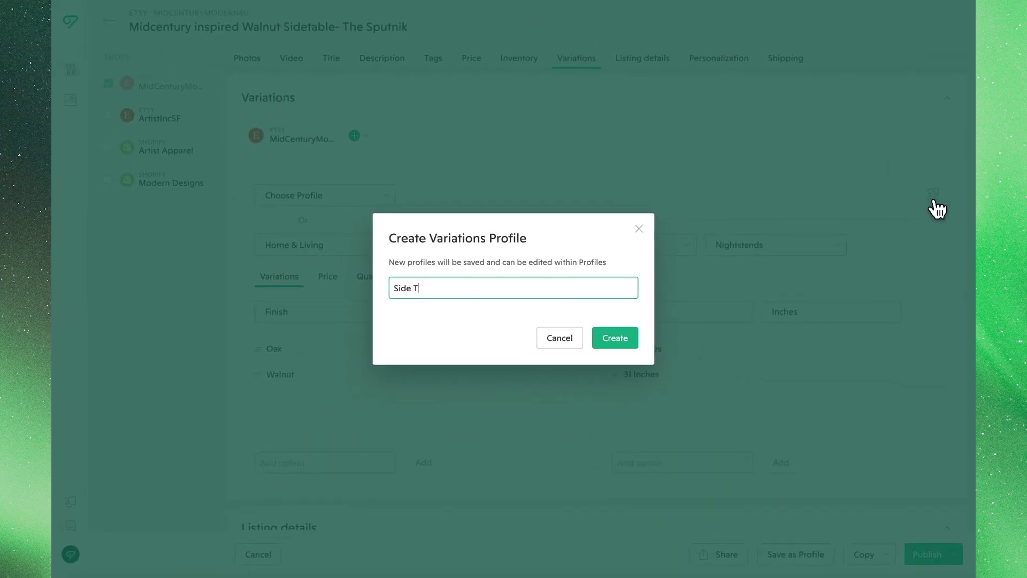
type("ables")
left_click(630, 342)
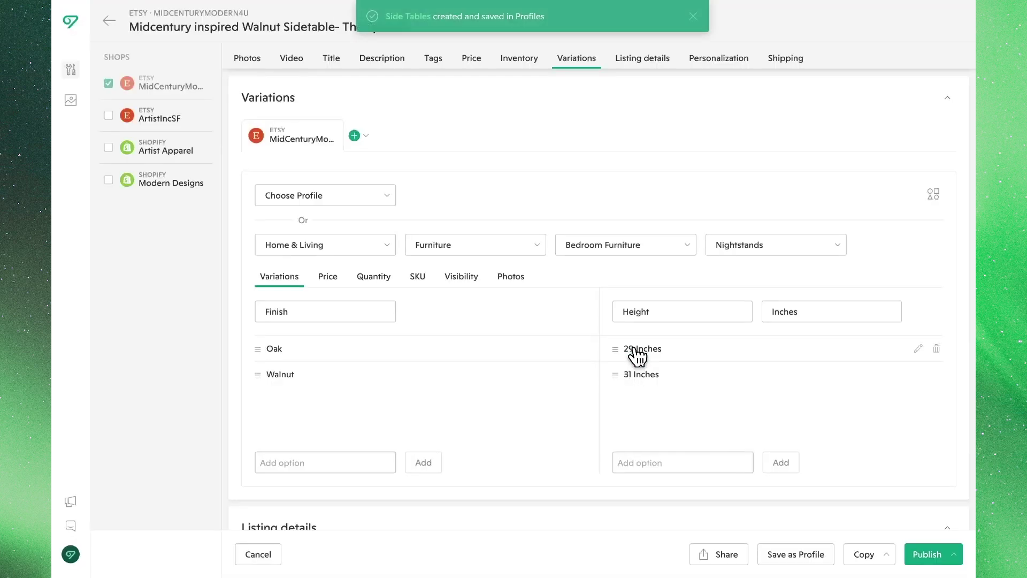
Open the new Side Tables profile, add a 33 Inches height option and update the current profile
left_click(409, 19)
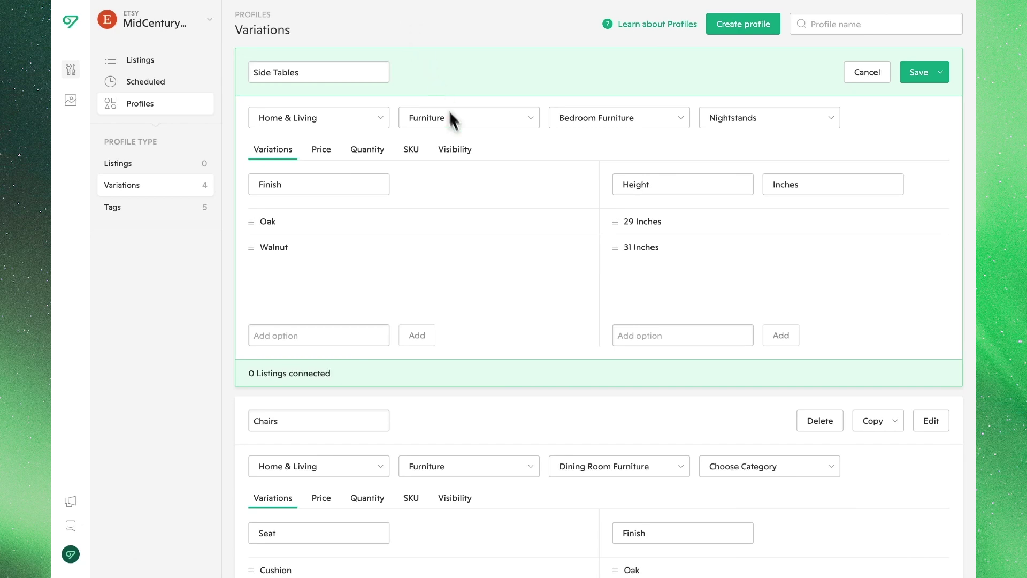
left_click(627, 330)
type("33")
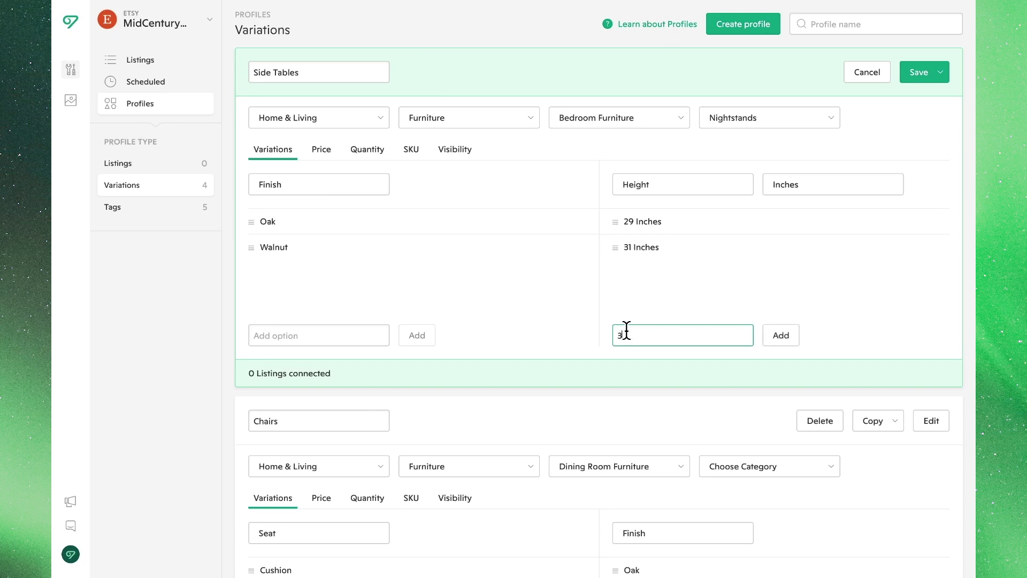
left_click(779, 338)
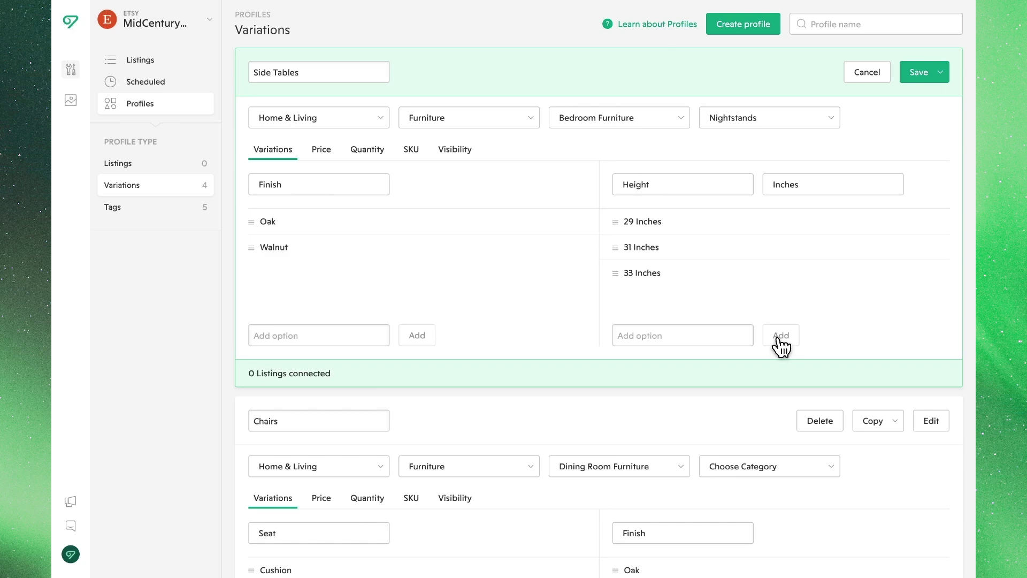
left_click(939, 75)
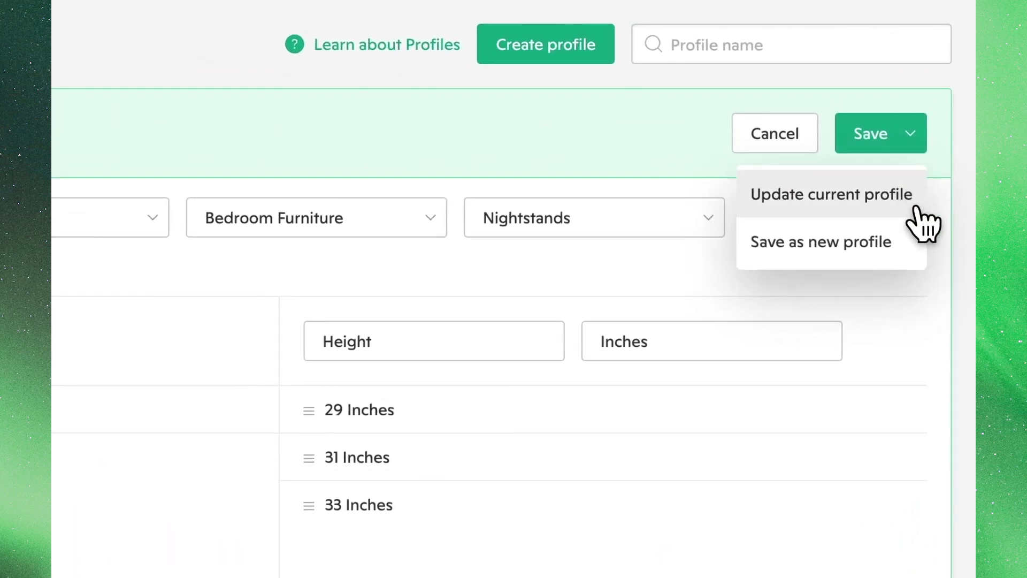
left_click(918, 213)
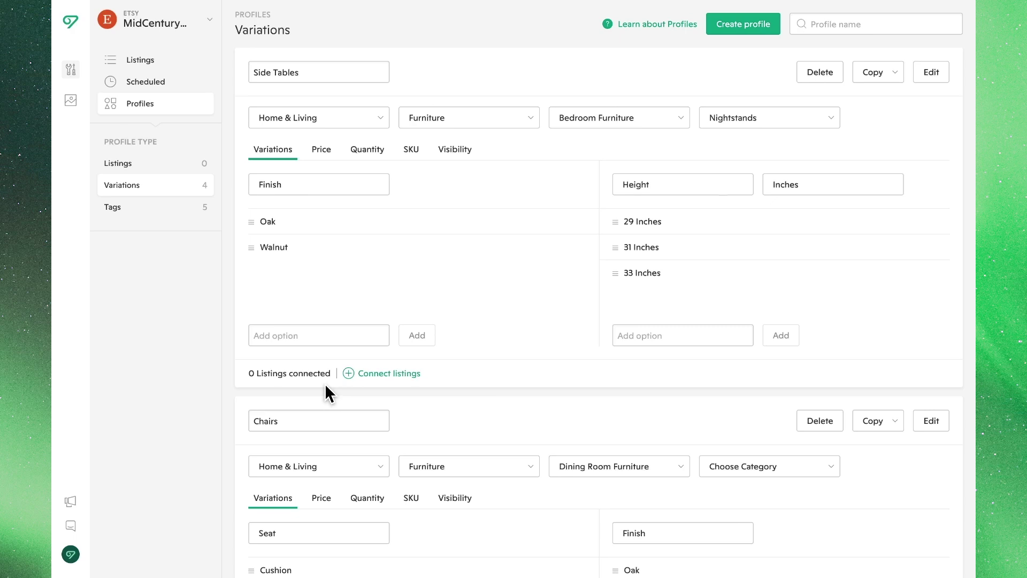
Turn off individual SKUs for both Finish and Height in the Side Tables profile and update the current profile
left_click(417, 153)
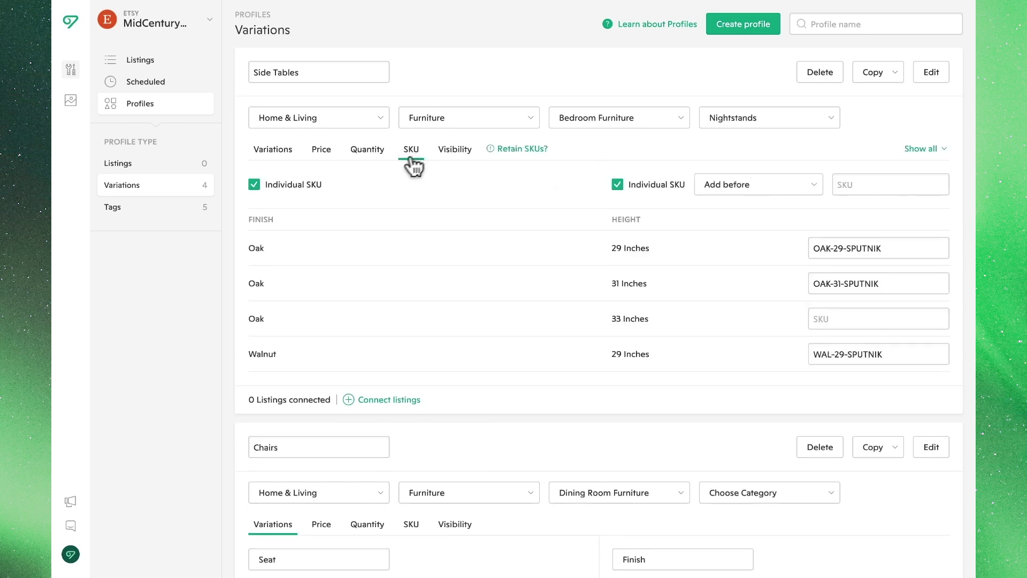
left_click(253, 185)
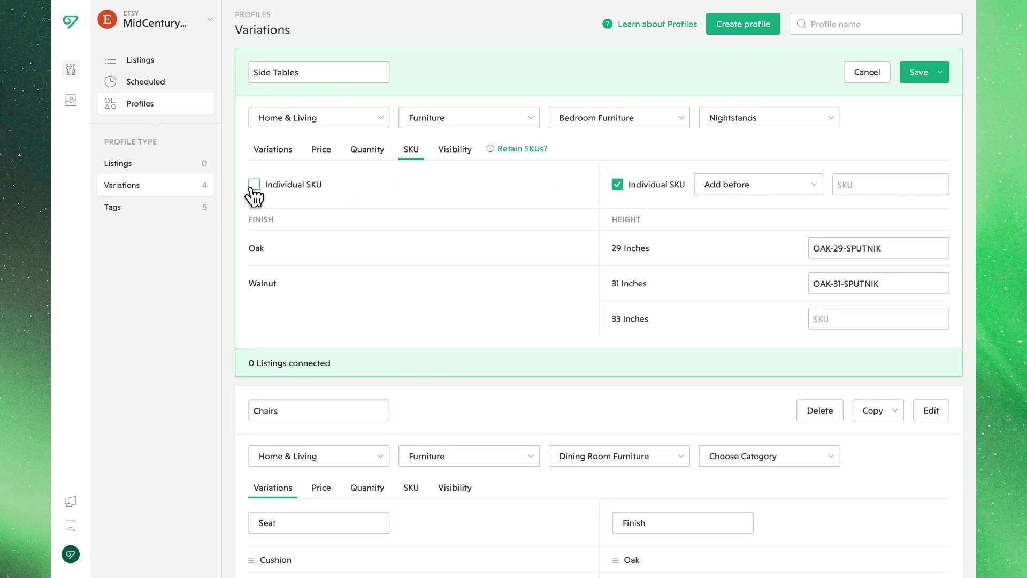
left_click(618, 185)
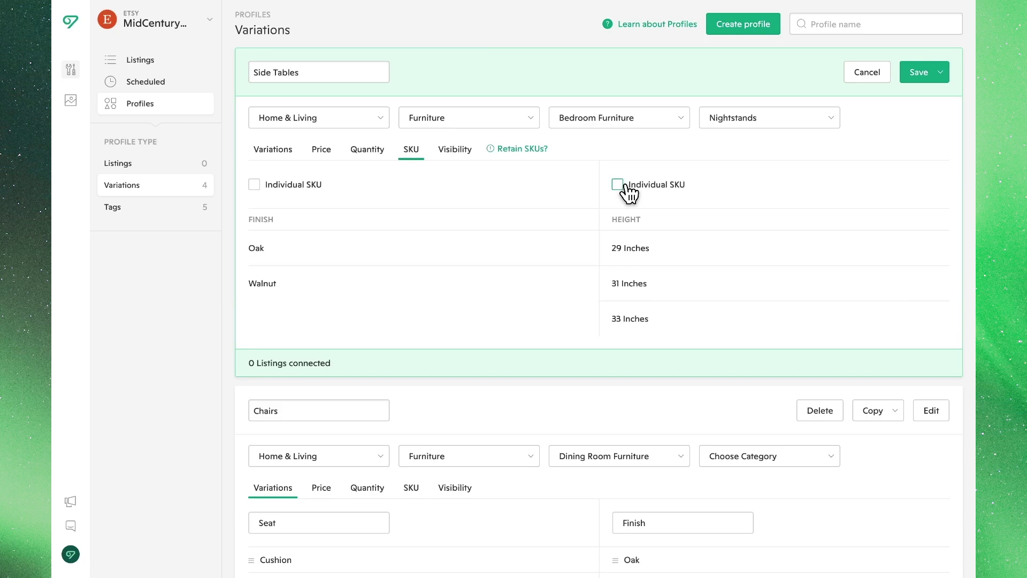
left_click(941, 73)
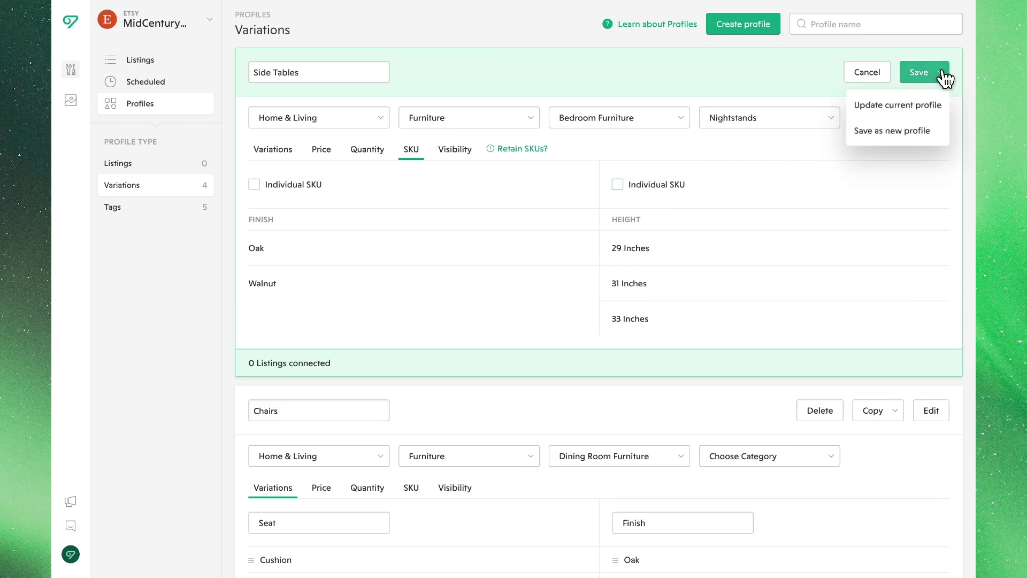
left_click(938, 106)
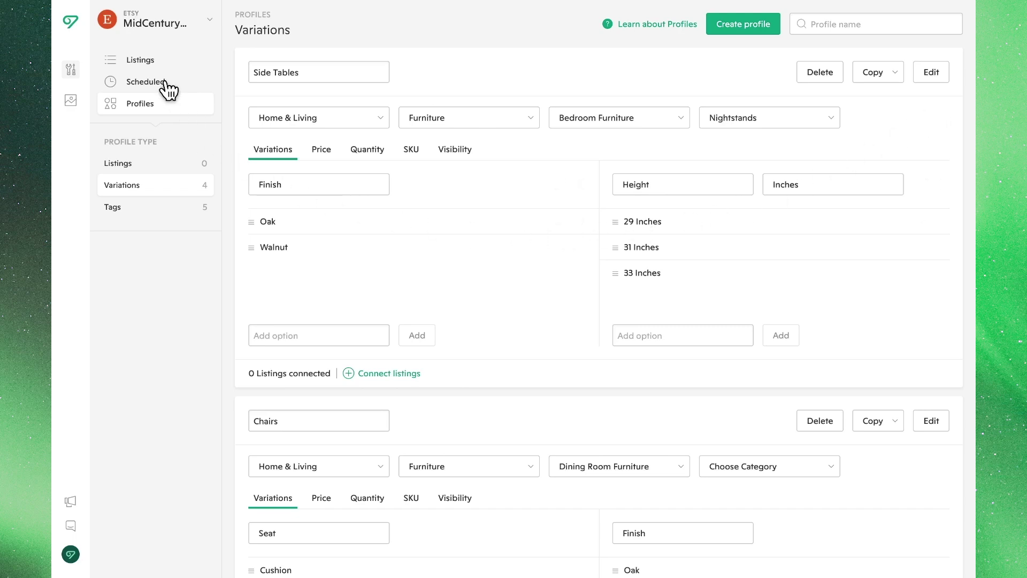
Search the draft listings for "sidetabl" and open all five matching listings for bulk editing
left_click(141, 63)
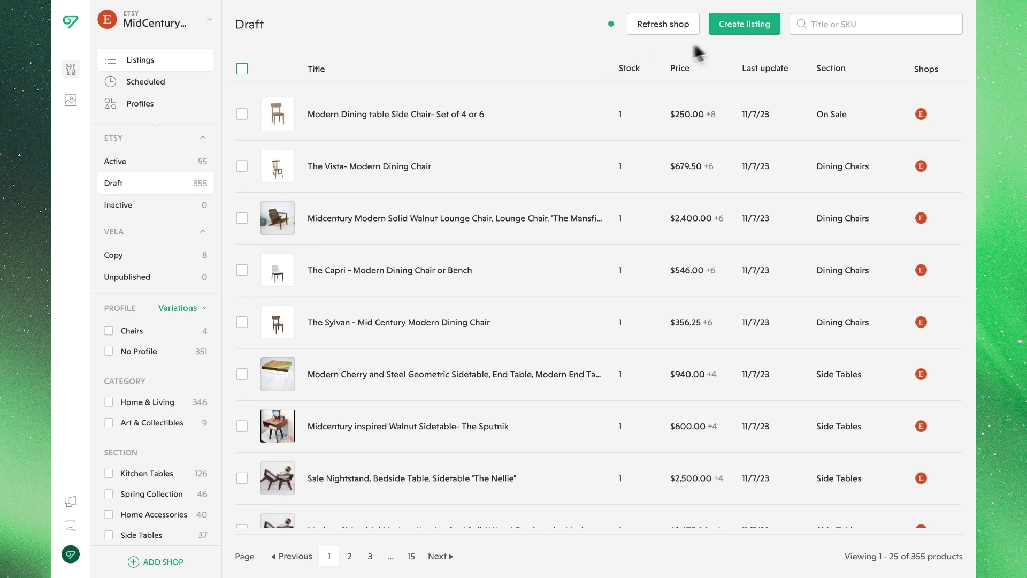
left_click(826, 19)
type("side")
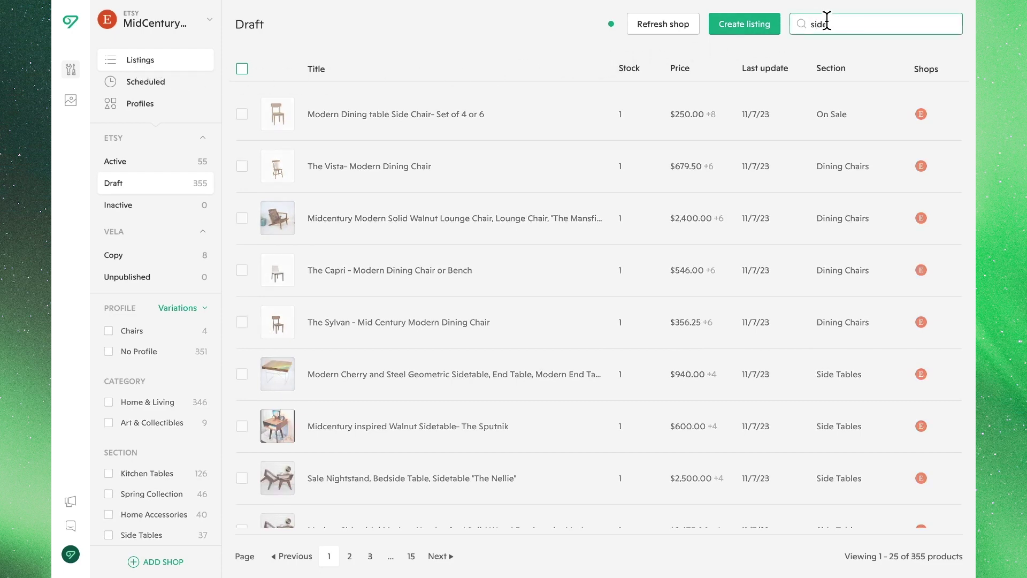
type("tabl")
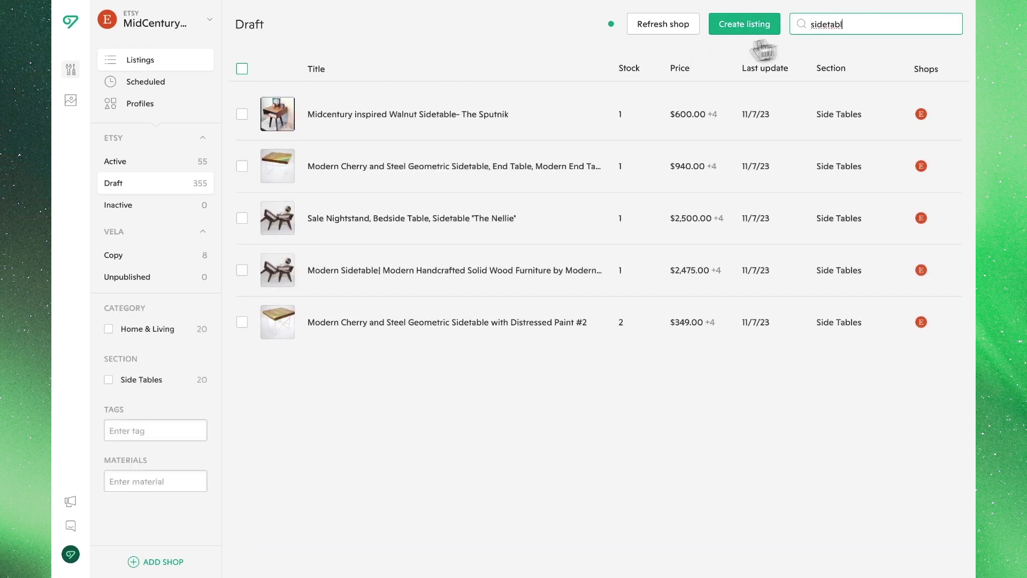
left_click(242, 68)
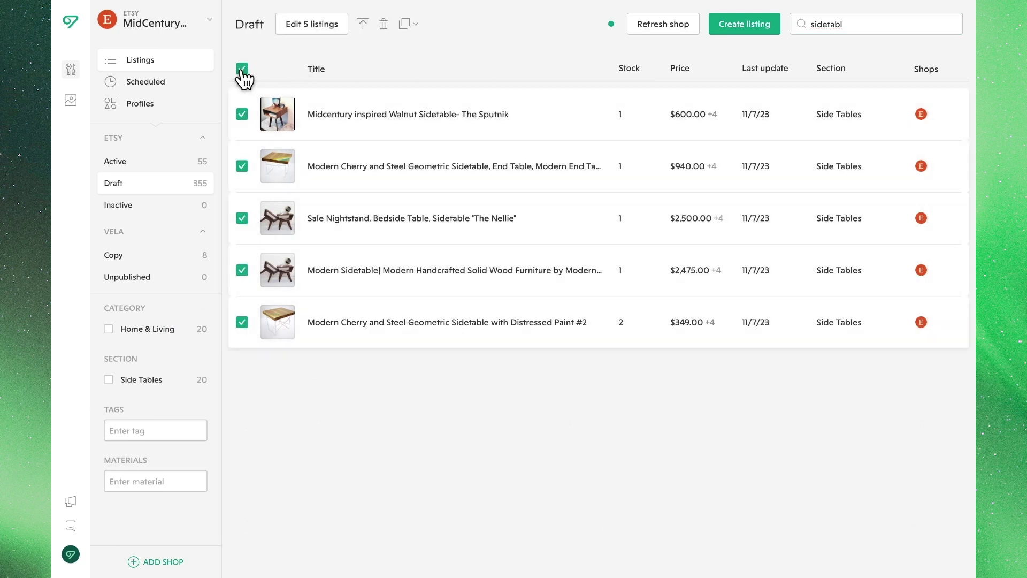
left_click(309, 24)
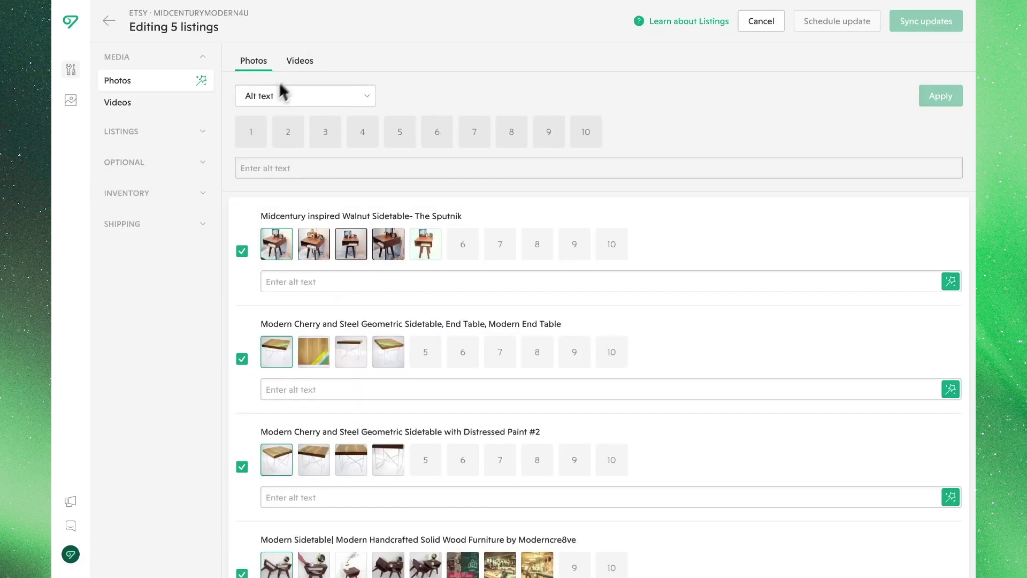
Check the SKUs of the five side table listings and apply the Side Tables variations profile to all of them
left_click(211, 194)
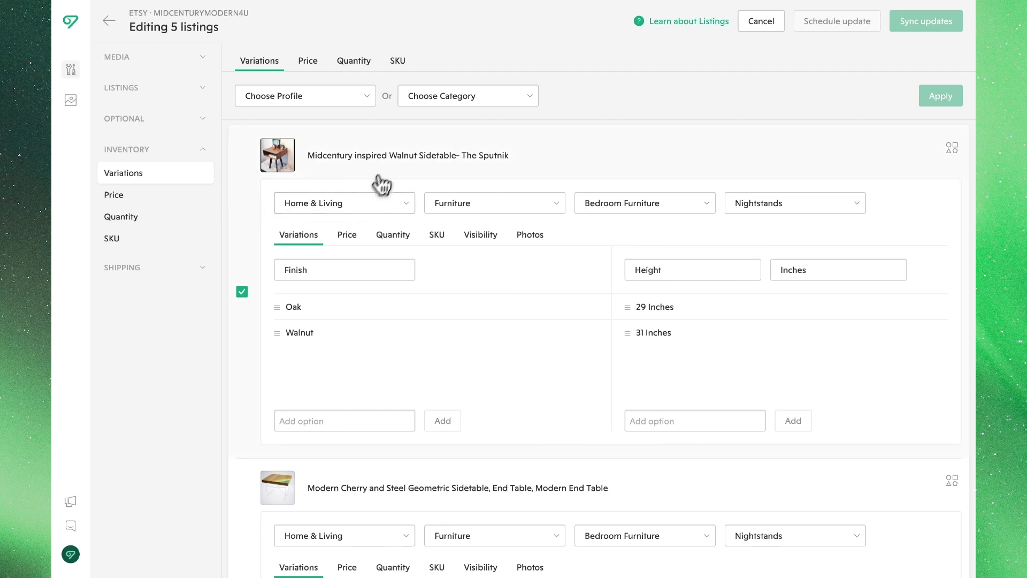
left_click(399, 62)
scroll(555, 255, "down", 3)
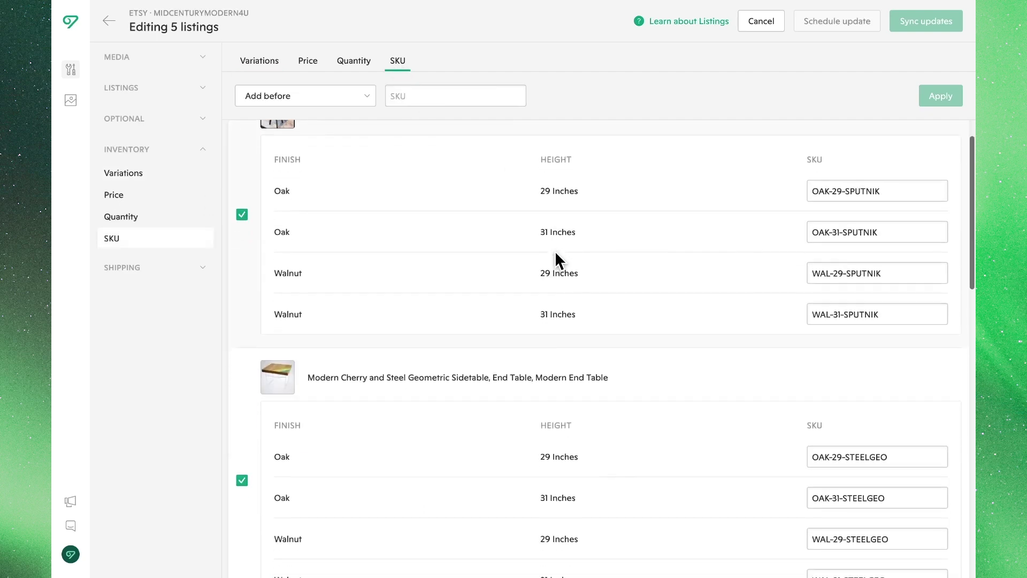
scroll(555, 257, "down", 3)
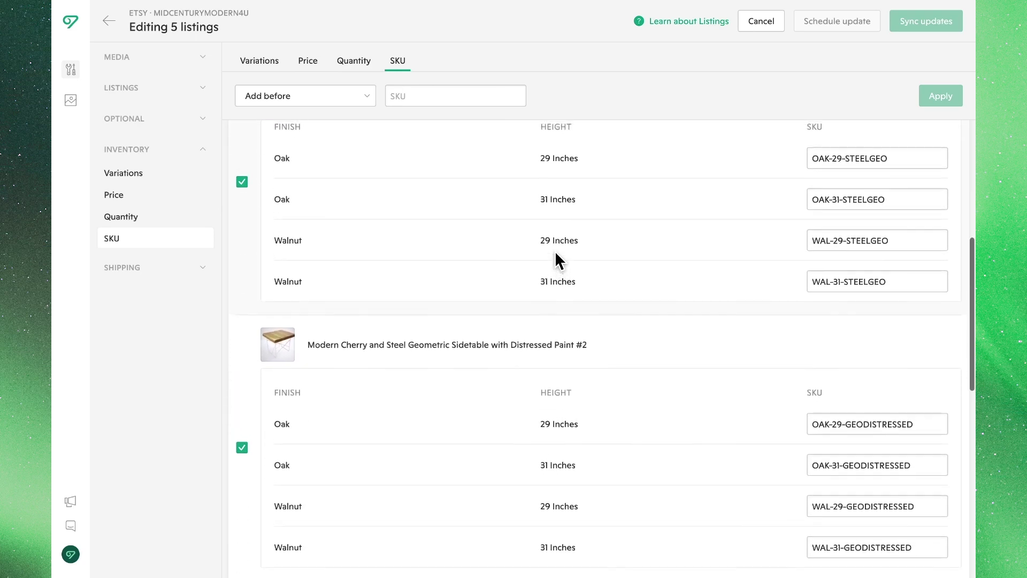
scroll(555, 259, "up", 6)
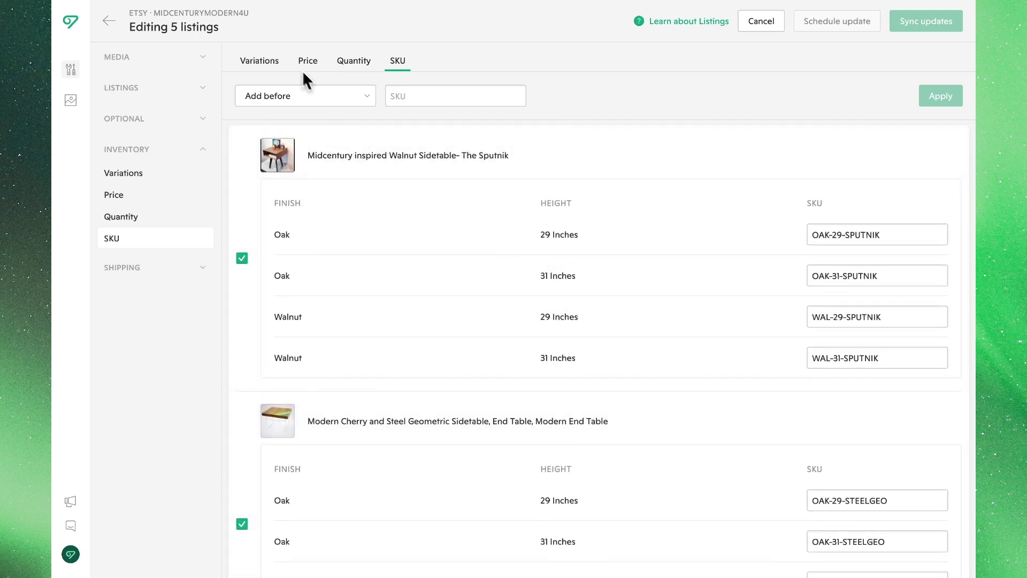
left_click(280, 62)
left_click(365, 96)
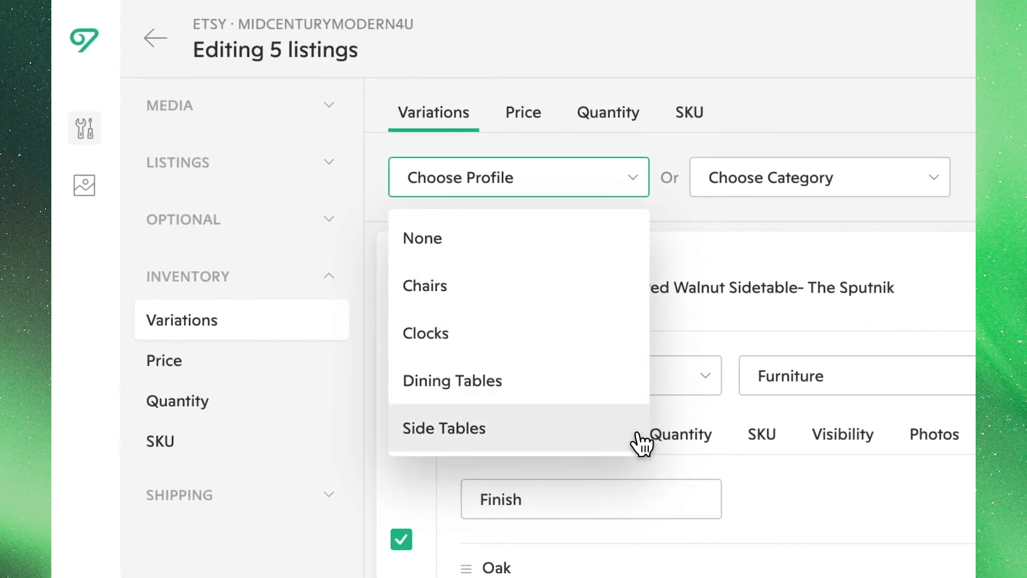
left_click(644, 437)
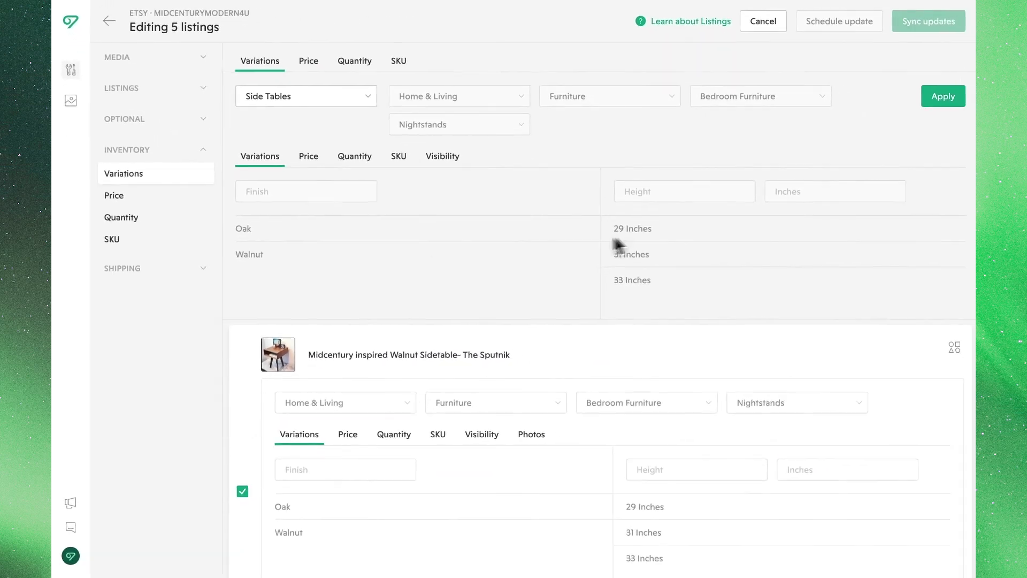
left_click(940, 96)
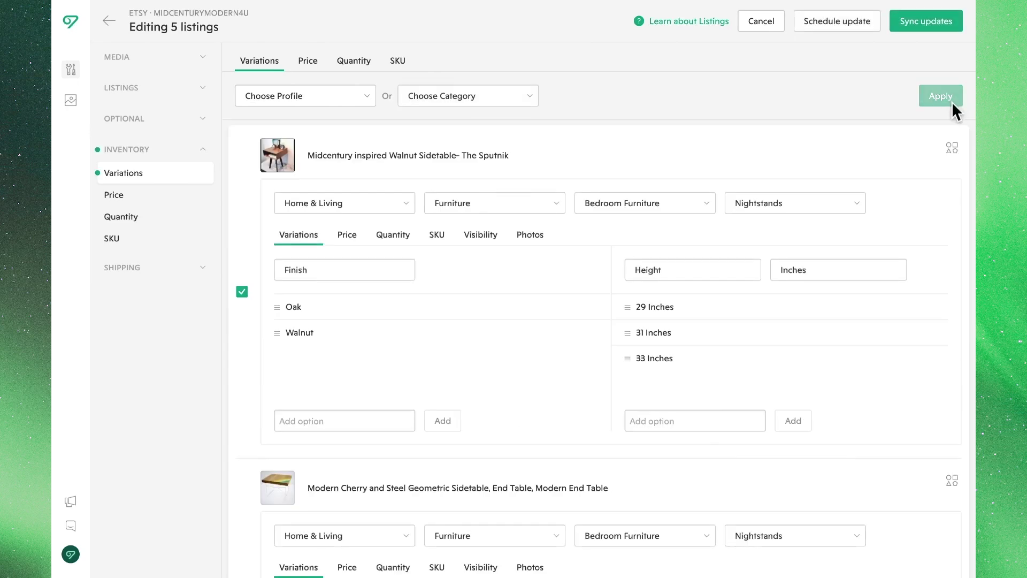
Review the applied variations and the individual SKUs of the five side table listings, and sync the updates
scroll(891, 302, "down", 3)
scroll(888, 312, "down", 2)
scroll(891, 320, "up", 4)
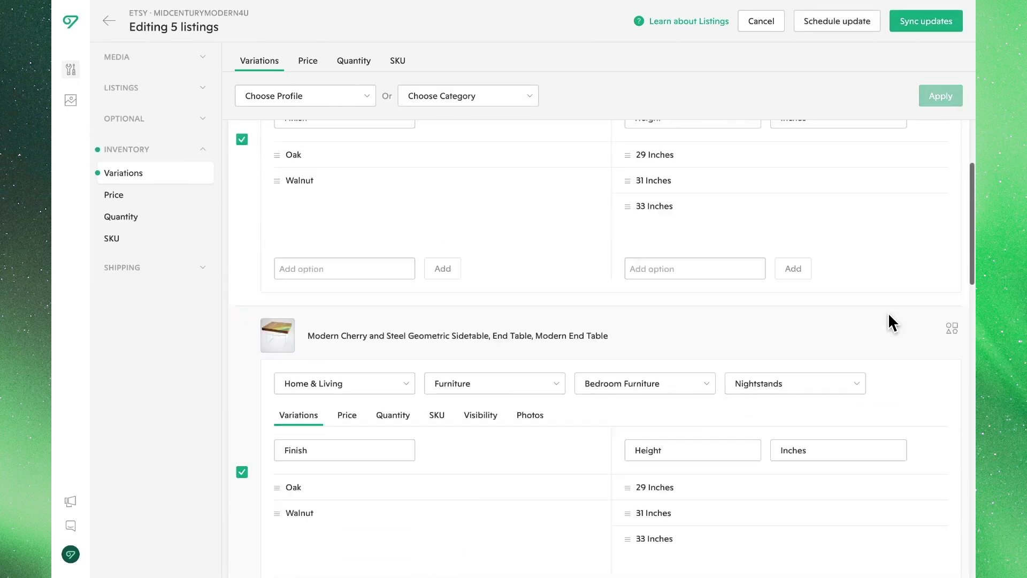
left_click(398, 61)
scroll(478, 239, "down", 1)
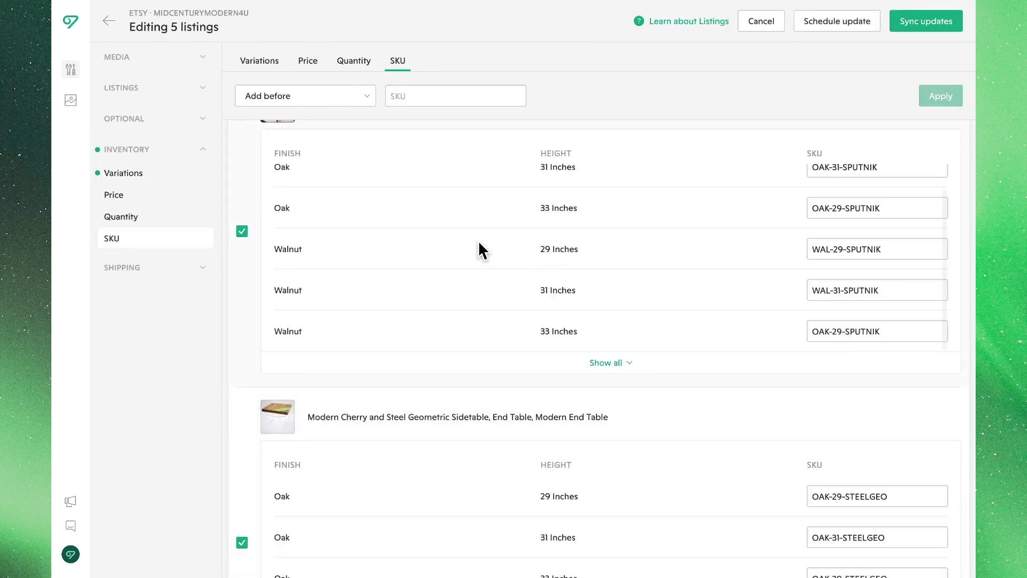
scroll(510, 397, "down", 5)
scroll(511, 412, "up", 5)
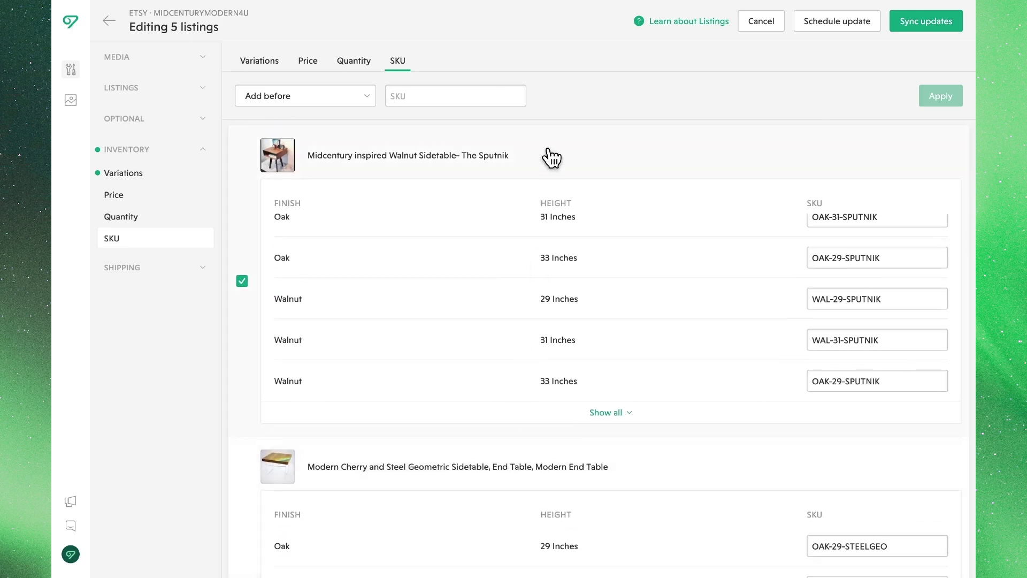
left_click(929, 30)
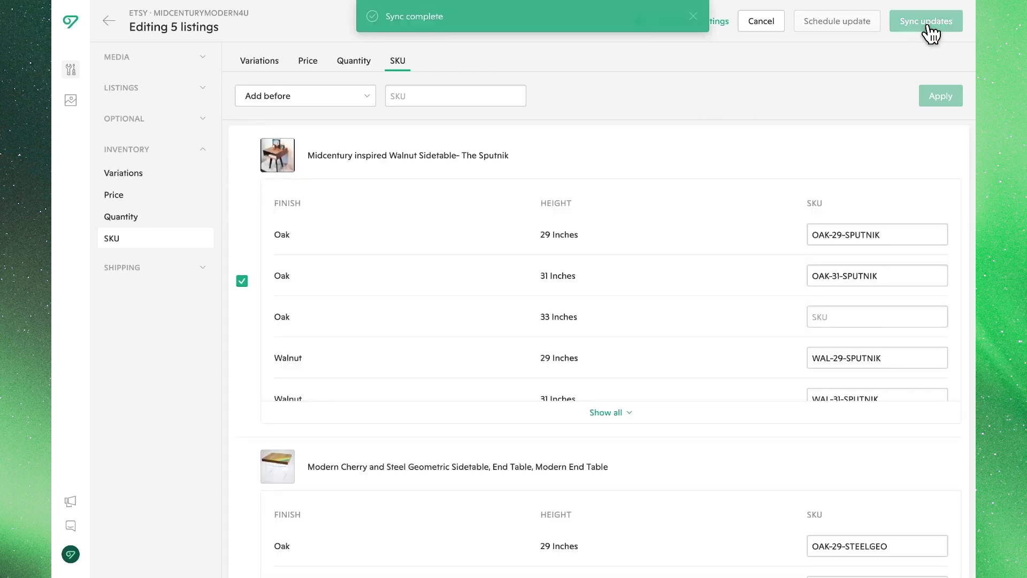
Return to the shop's variations profiles and review the listings connected to the Side Tables profile
left_click(108, 21)
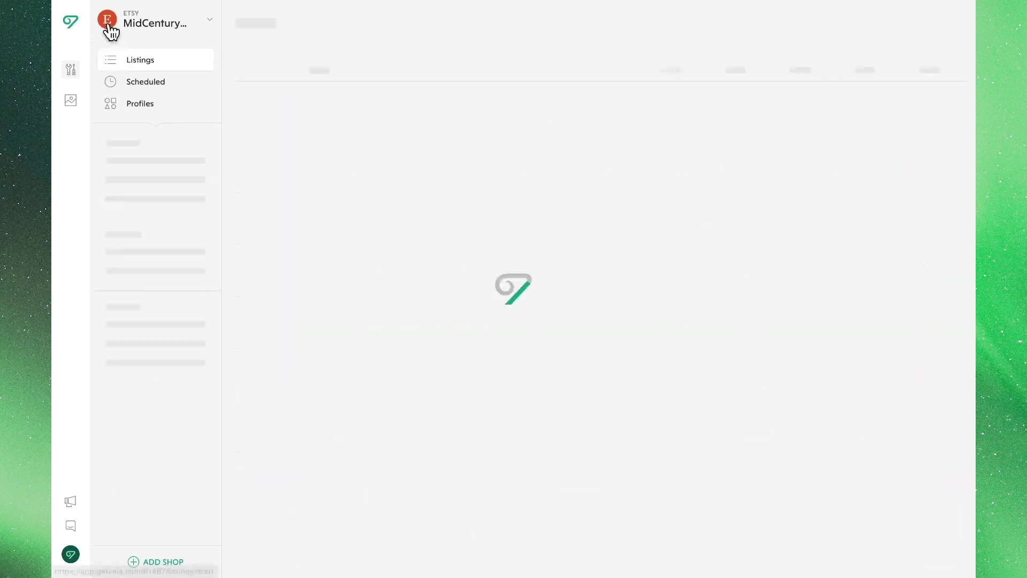
left_click(147, 110)
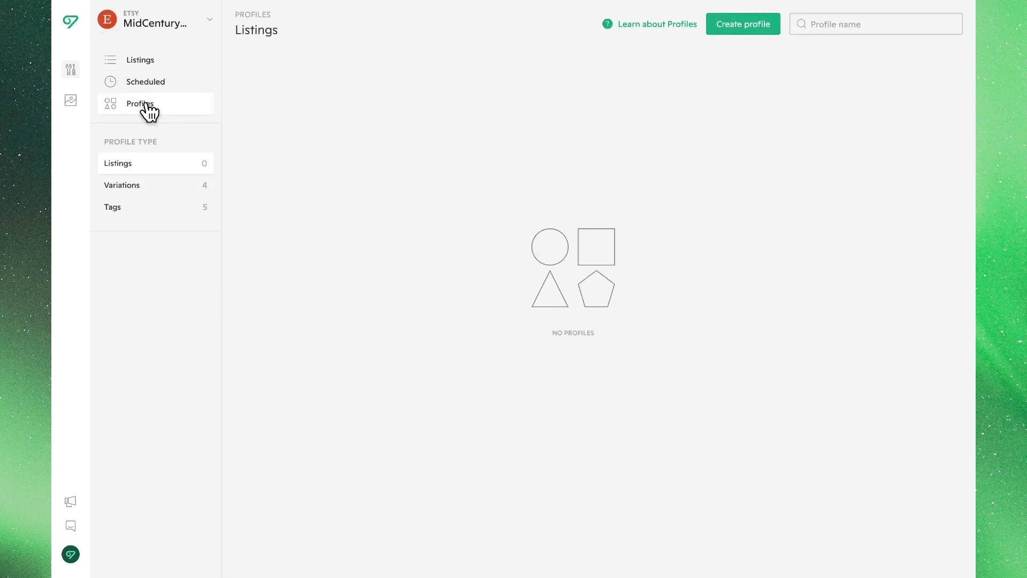
left_click(167, 187)
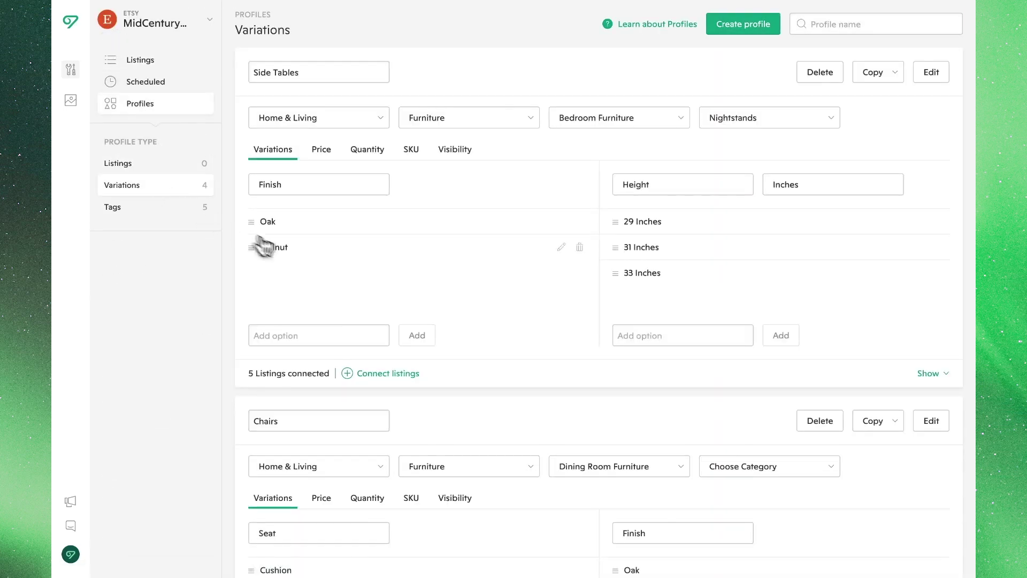
left_click(930, 374)
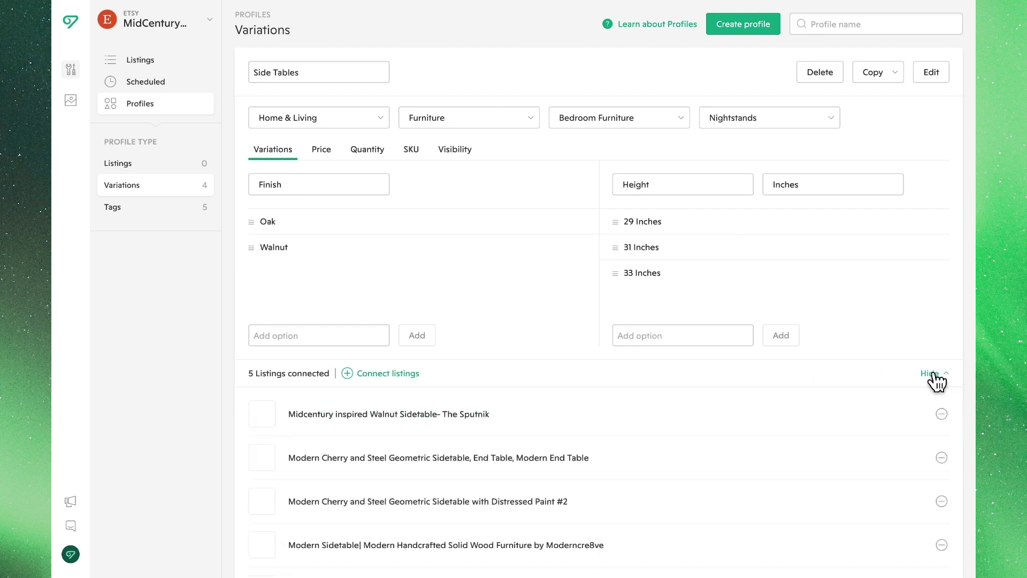
scroll(936, 381, "down", 3)
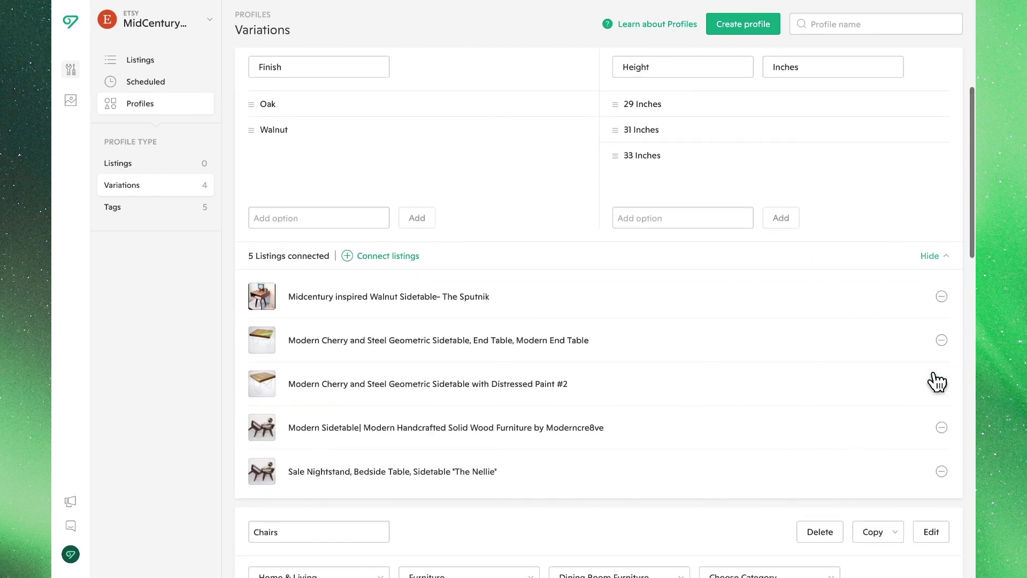
scroll(936, 382, "up", 3)
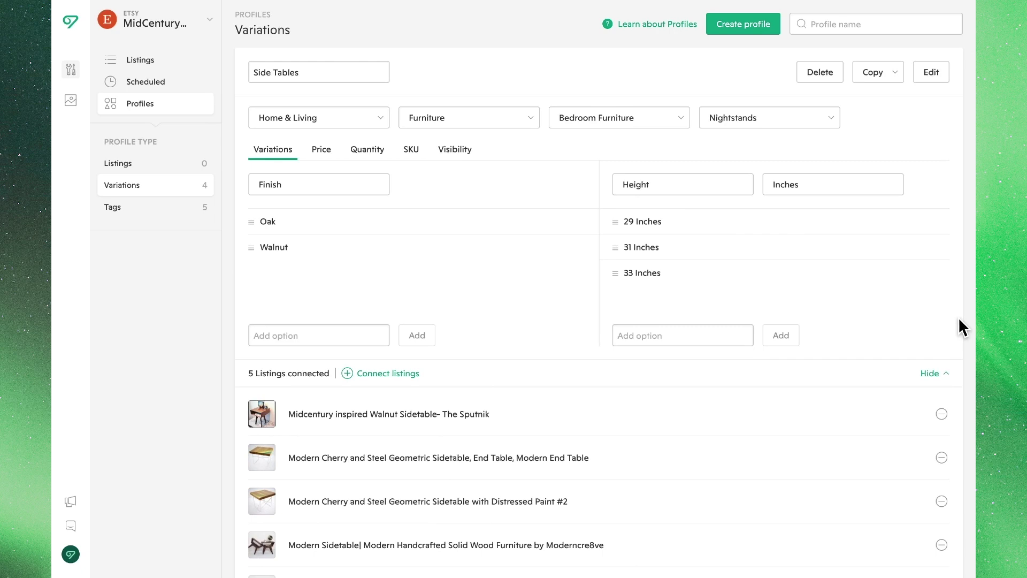
Copy the Side Tables profile to the MidCenturyModern4U shop and rename the copy "Mid Century Side Tables"
left_click(887, 73)
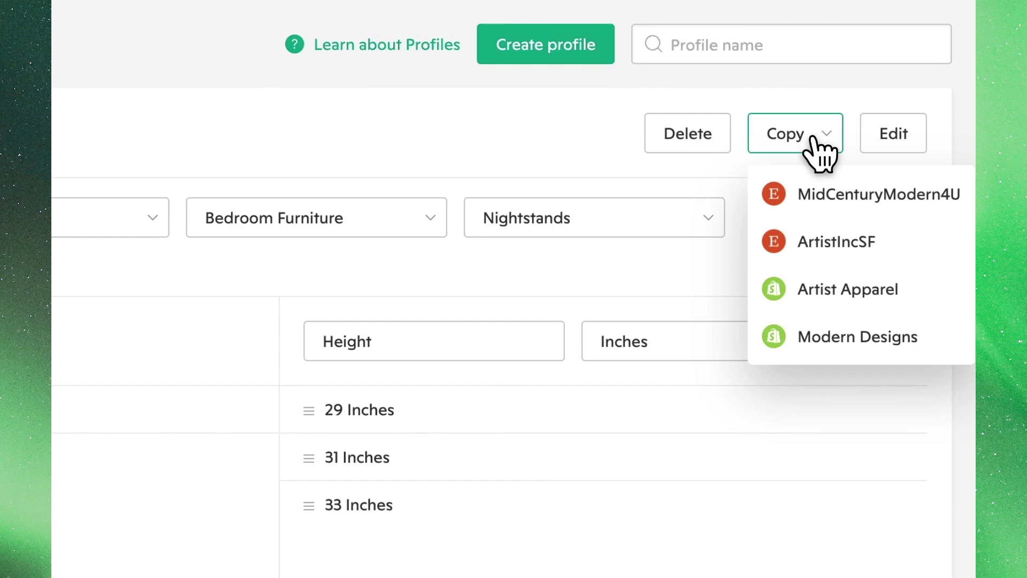
left_click(924, 187)
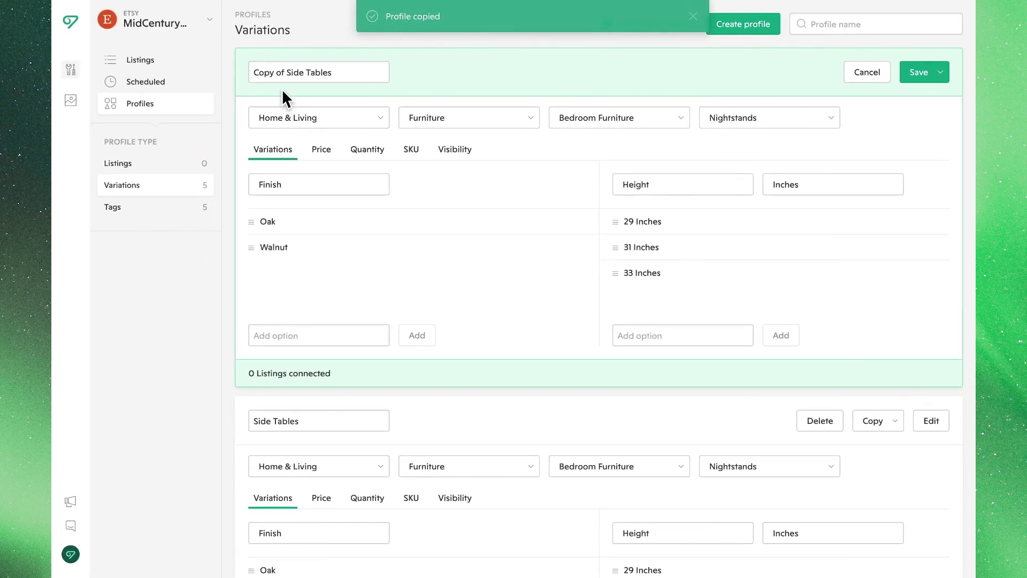
left_click_drag(285, 74, 268, 72)
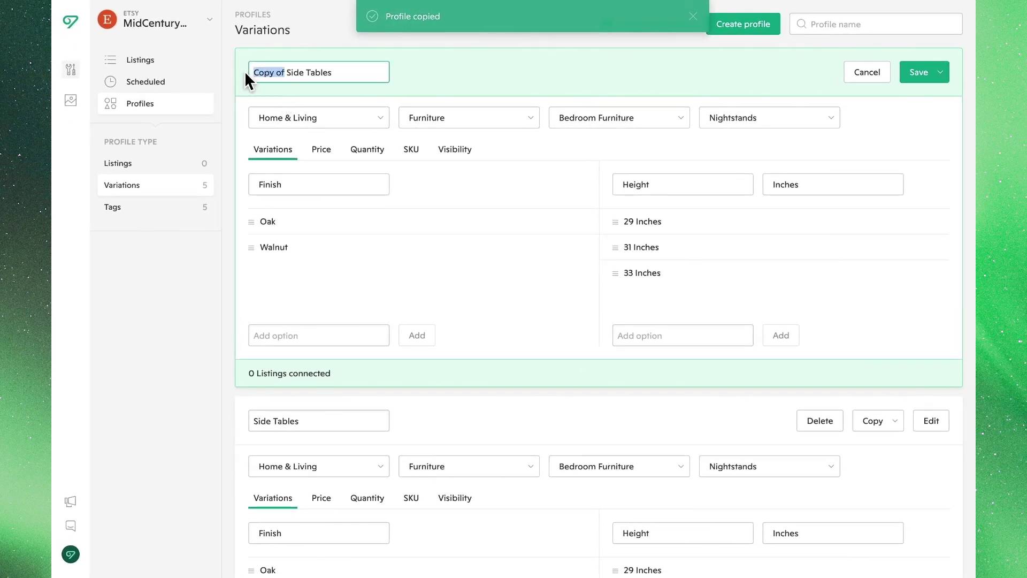
type("MidCen")
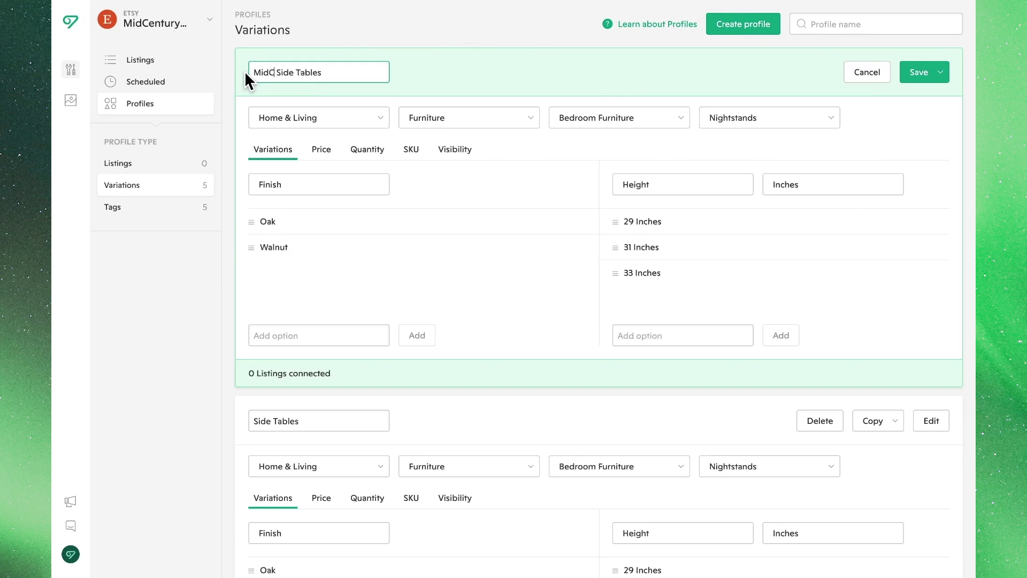
key("BackSpace")
key("BackSpace")
key("BackSpace")
type("Century")
left_click(423, 80)
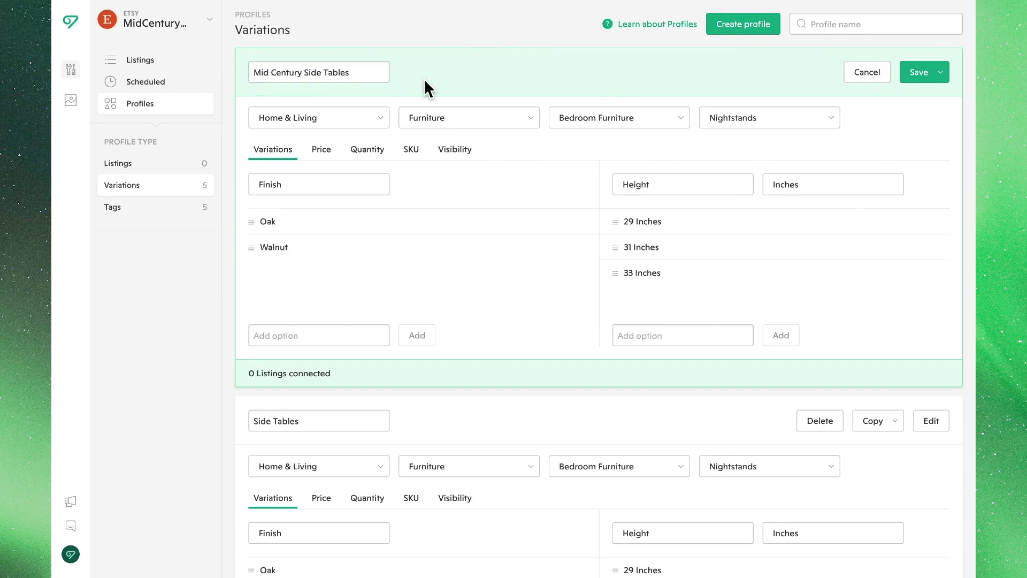
Add an Ebony finish option and a "35 Inches" height option to the Mid Century Side Tables profile and save it
left_click(649, 334)
type("35 Inches")
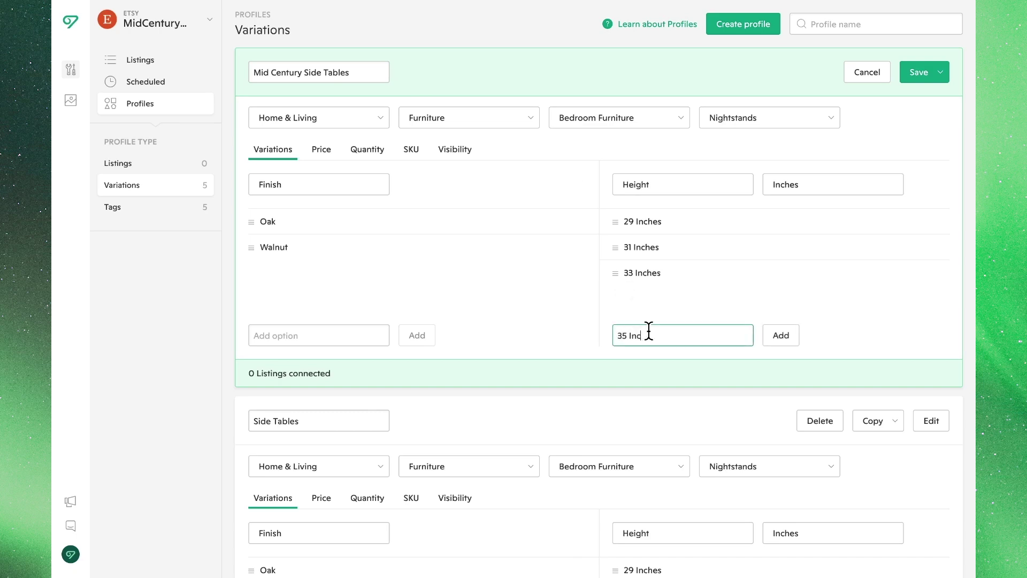
left_click(328, 337)
type("Ebony")
left_click(423, 343)
left_click(780, 335)
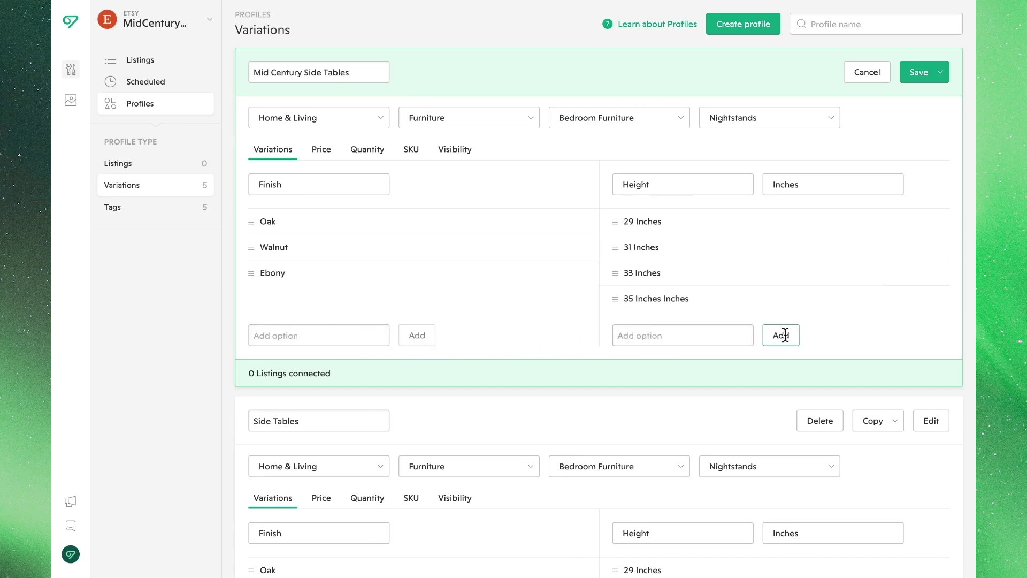
left_click(940, 72)
left_click(937, 102)
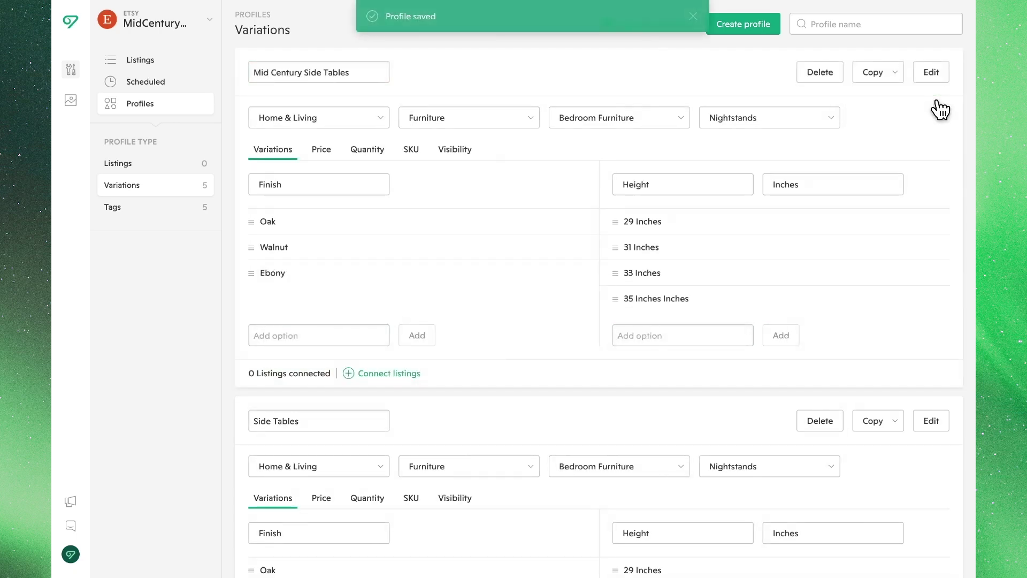
Delete the Mid Century Side Tables profile
left_click(824, 80)
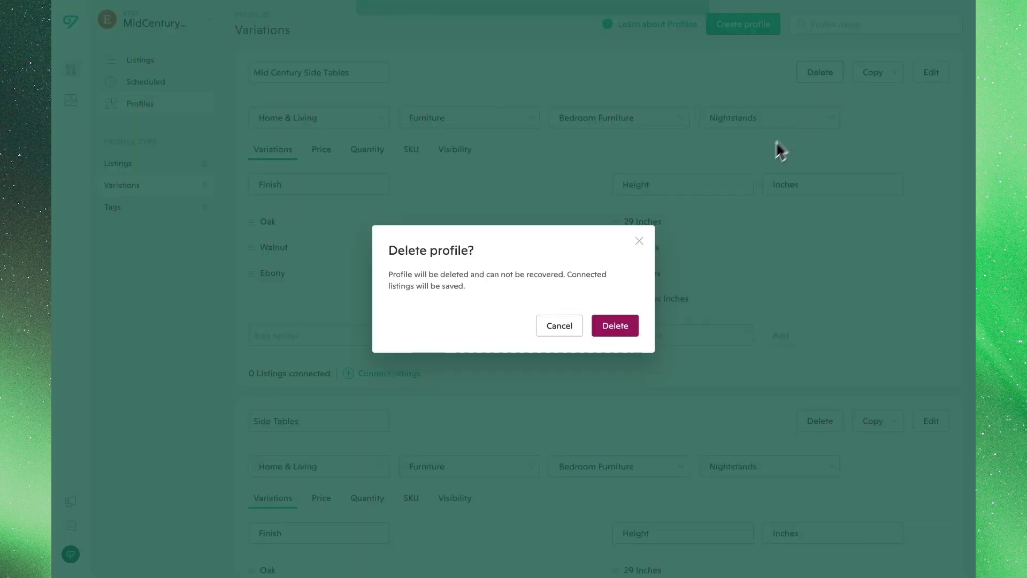
left_click(632, 331)
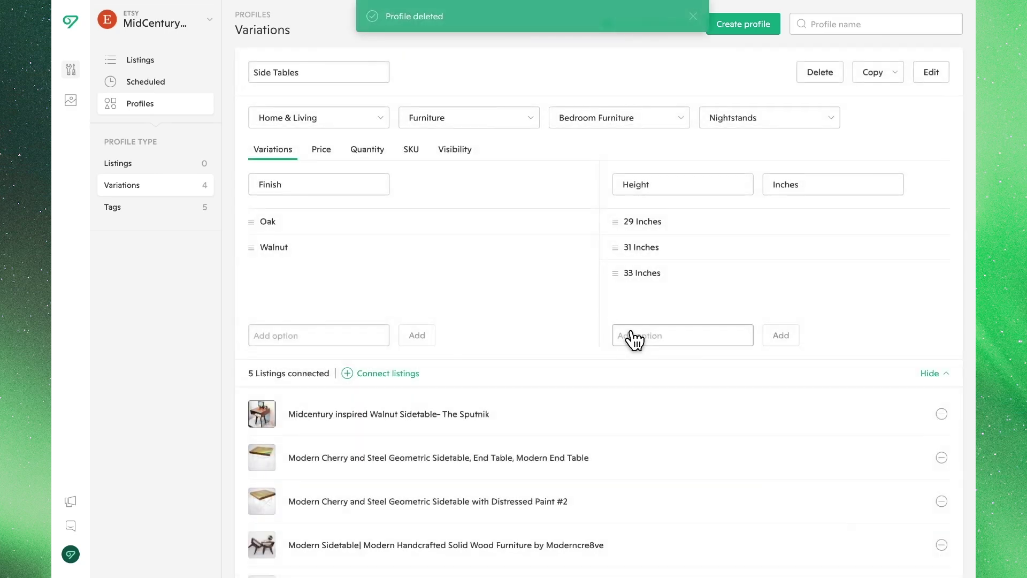